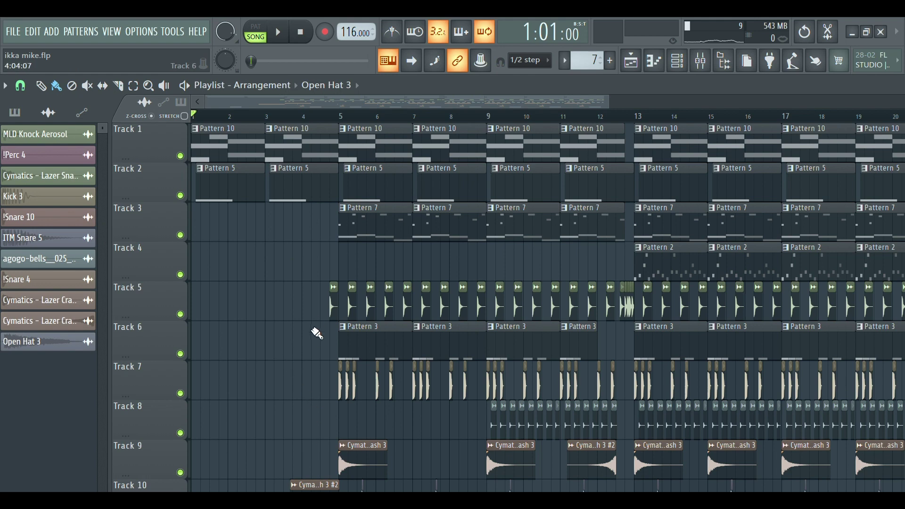
Step: Solo Track 1 and play the Sakura notes of Pattern 10 in the piano roll
scroll(305, 316, "down", 6)
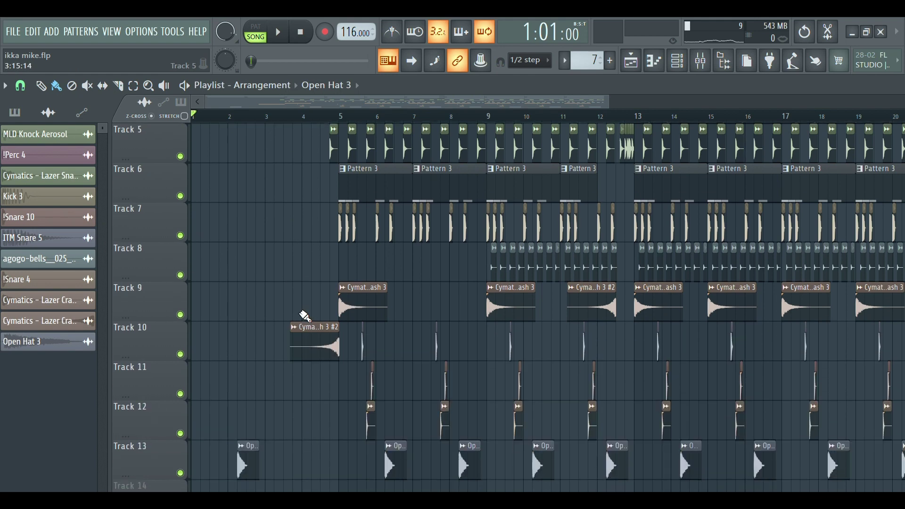
scroll(304, 315, "up", 6)
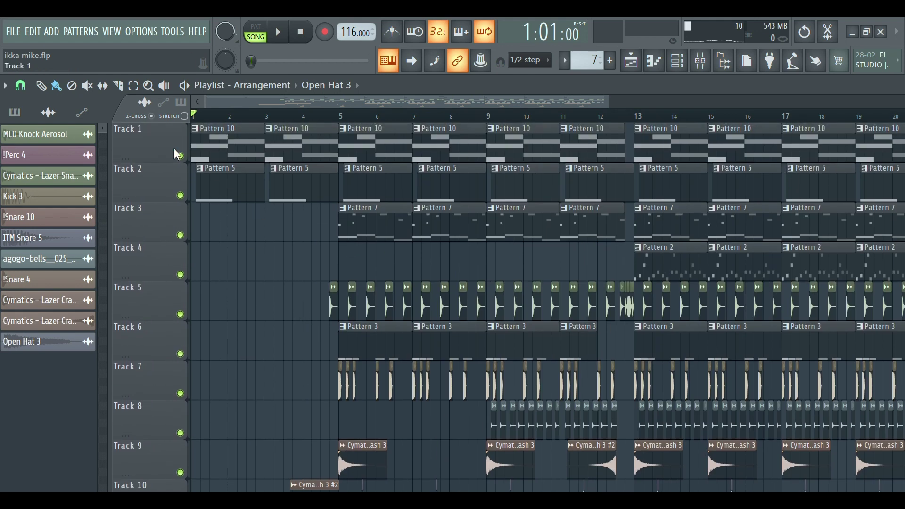
right_click(181, 156)
left_click(224, 143)
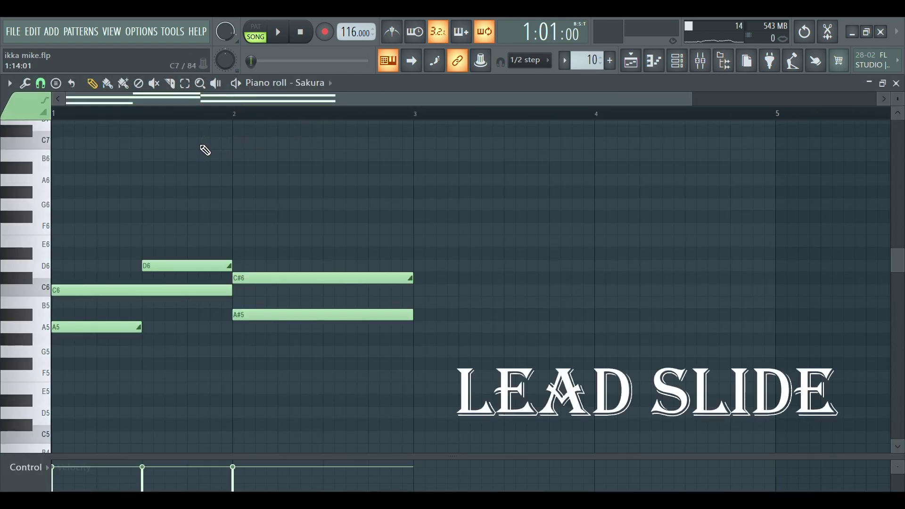
left_click_drag(220, 104, 168, 115)
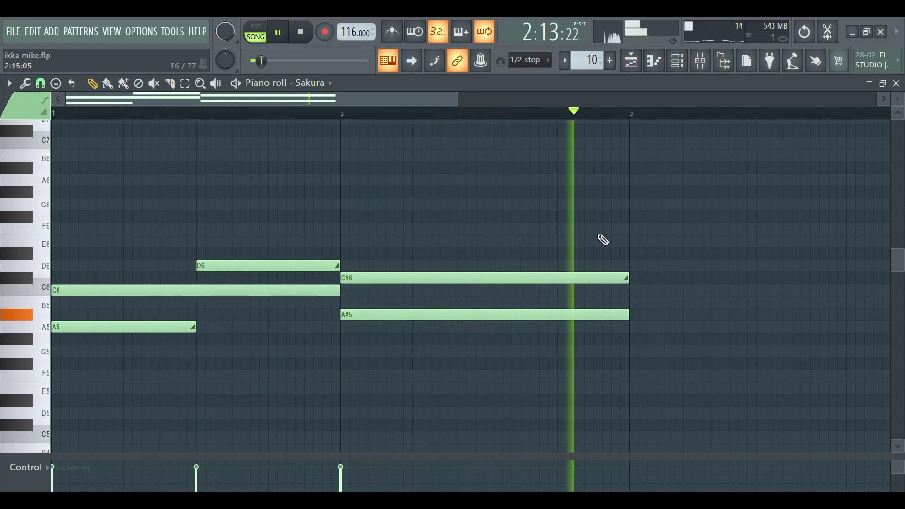
scroll(624, 120, "up", 2)
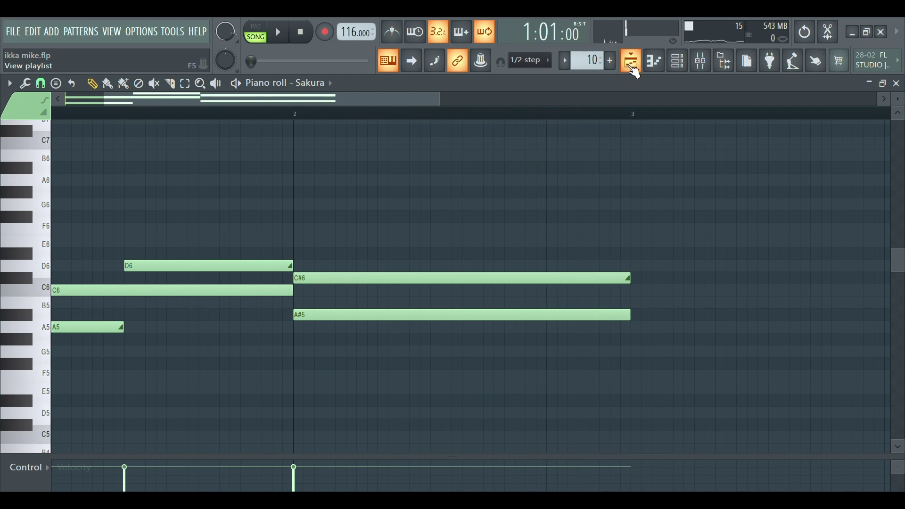
Step: Return to the playlist, solo Track 2, and play the BuzzClav NUC note of Pattern 5 in the piano roll
left_click(630, 69)
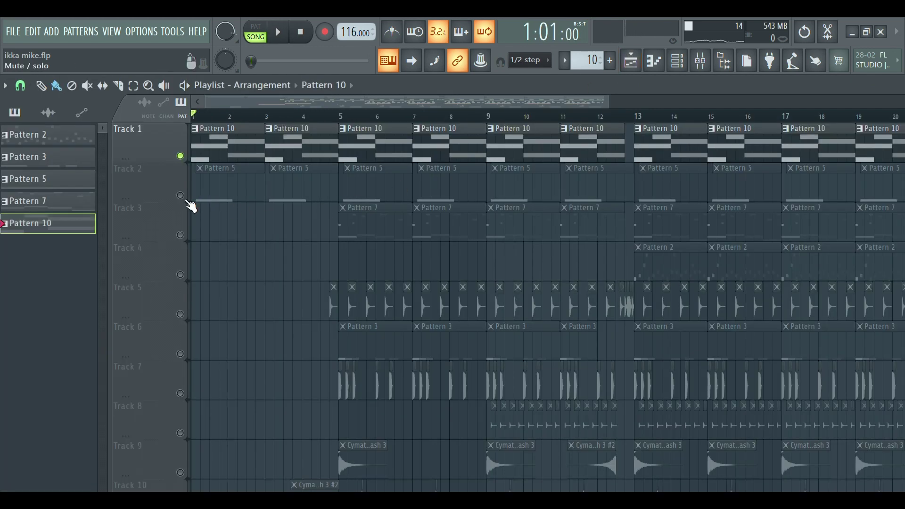
right_click(182, 196)
double_click(234, 189)
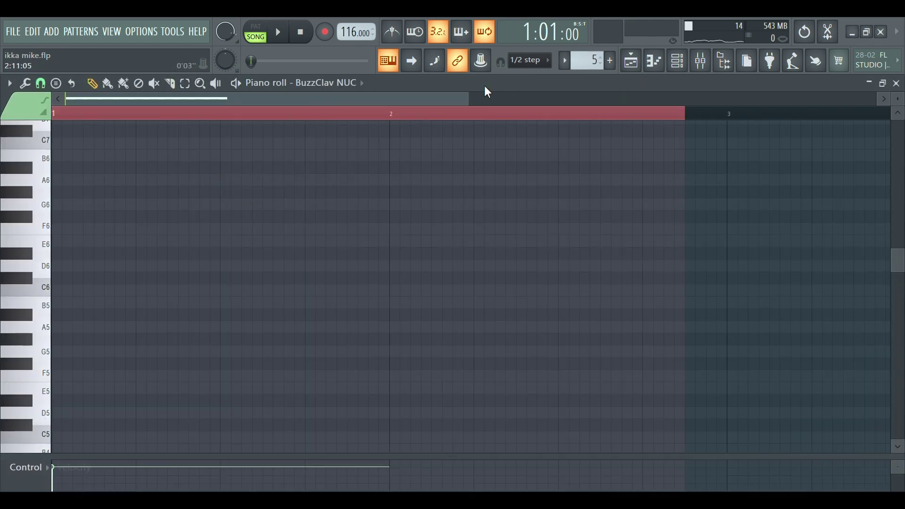
scroll(269, 206, "down", 6)
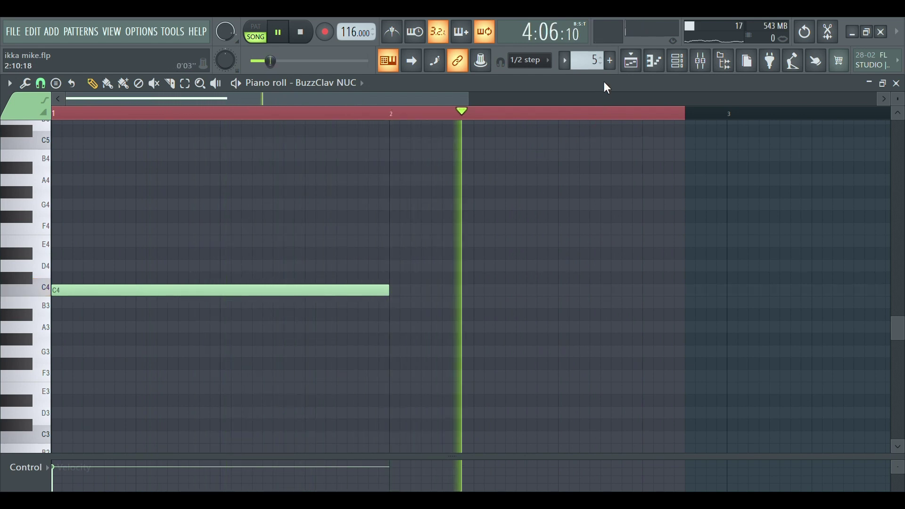
left_click(630, 61)
key("space")
Step: Return to the playlist, solo Track 3, and play the Bowl Like FG melody of Pattern 7 in the piano roll
left_click(630, 61)
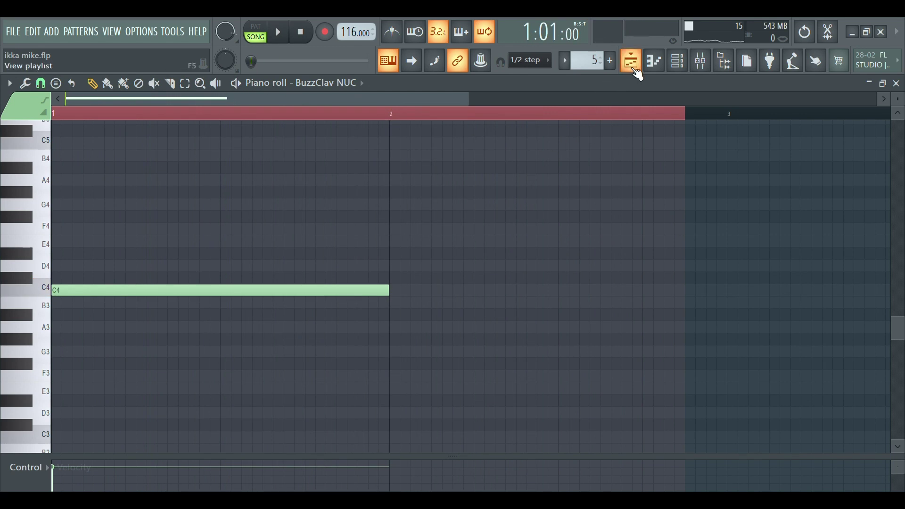
left_click(634, 67)
right_click(180, 235)
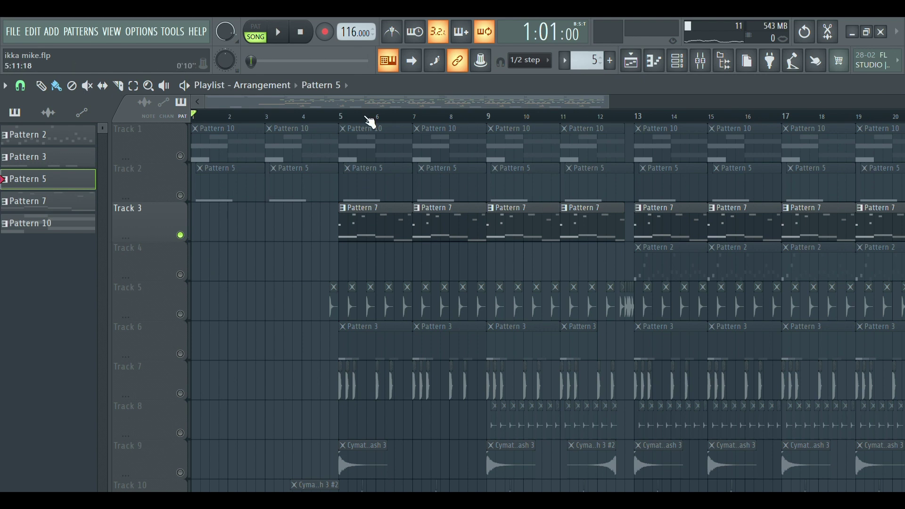
double_click(376, 230)
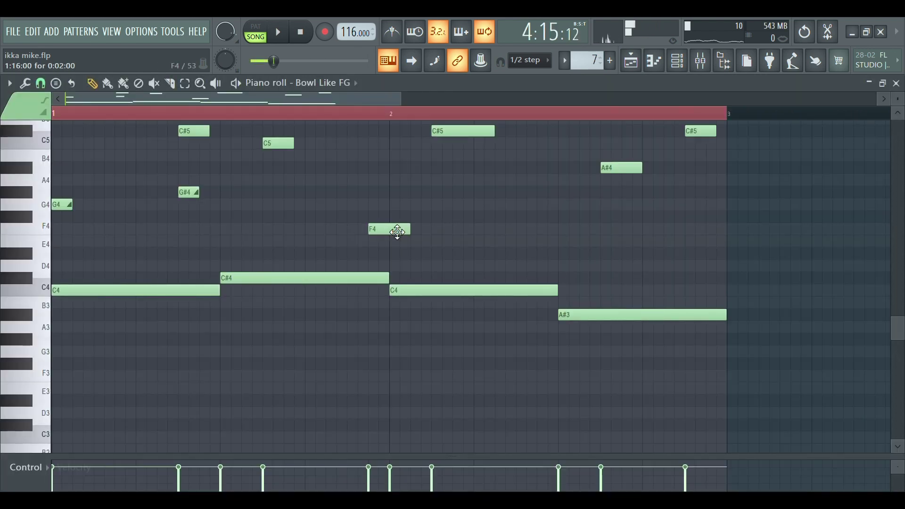
scroll(379, 230, "up", 4)
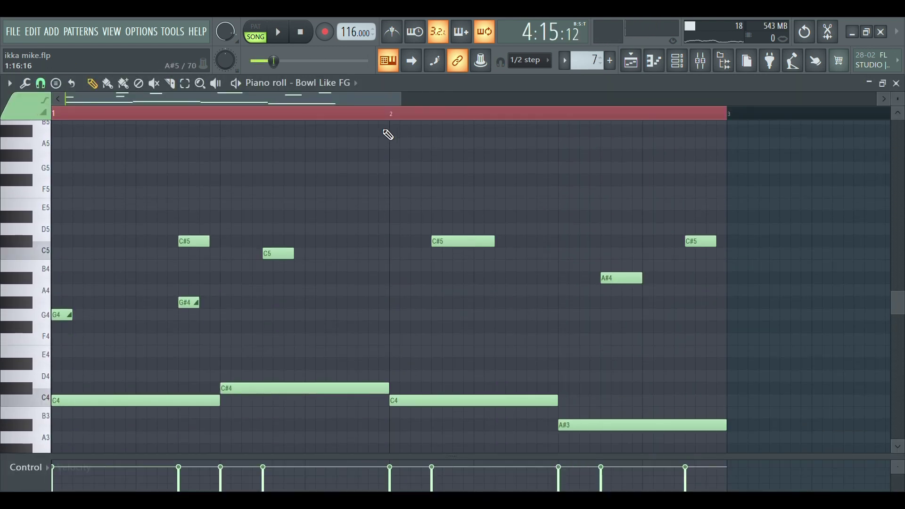
scroll(380, 188, "down", 1, "ctrl")
scroll(380, 188, "down", 2)
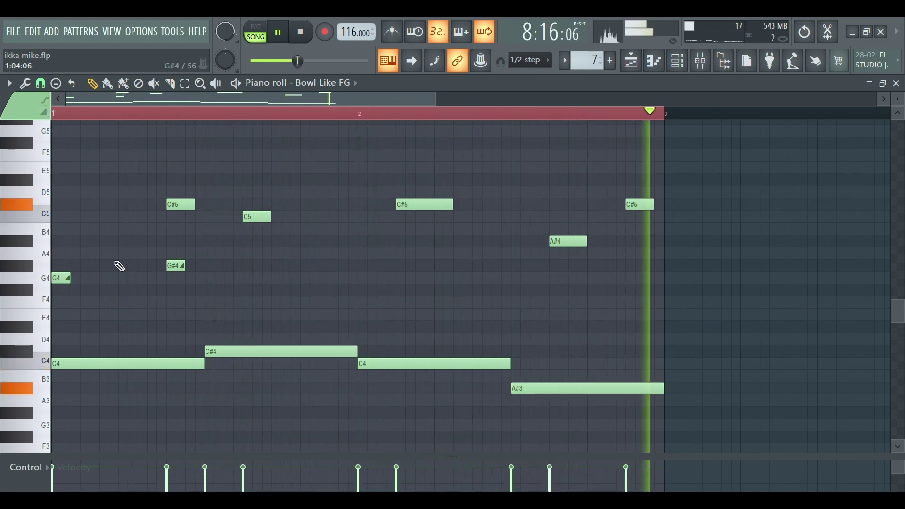
scroll(348, 211, "down", 1)
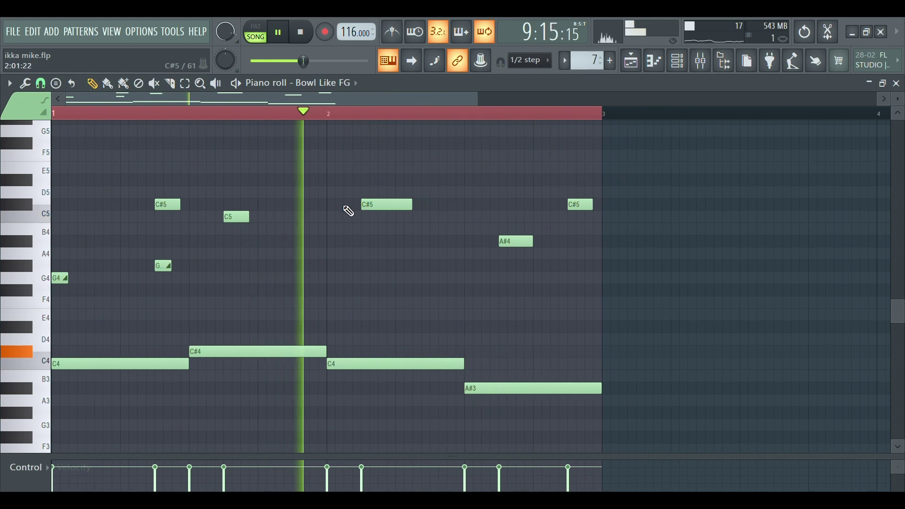
scroll(348, 214, "up", 1)
scroll(348, 218, "down", 1)
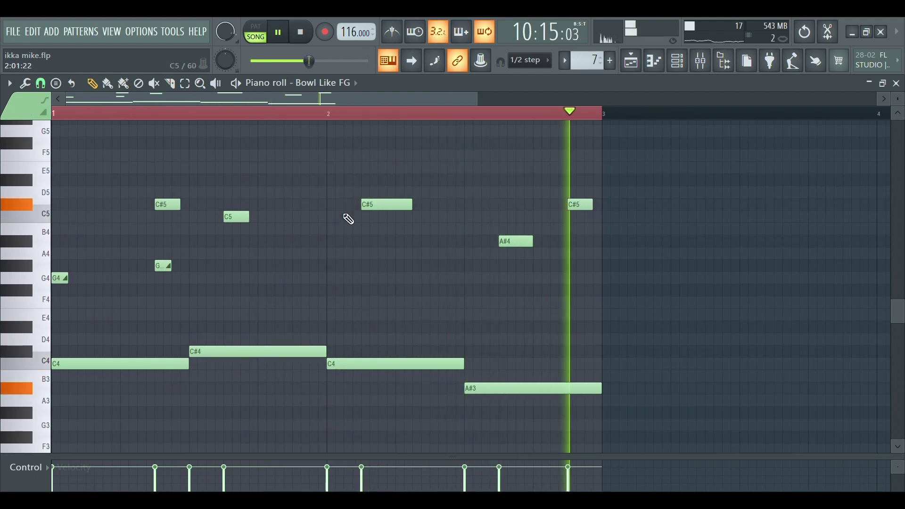
Step: Return to the playlist, solo Track 4, and examine the Serum notes of Pattern 2 at bar 13 in the piano roll
left_click(631, 60)
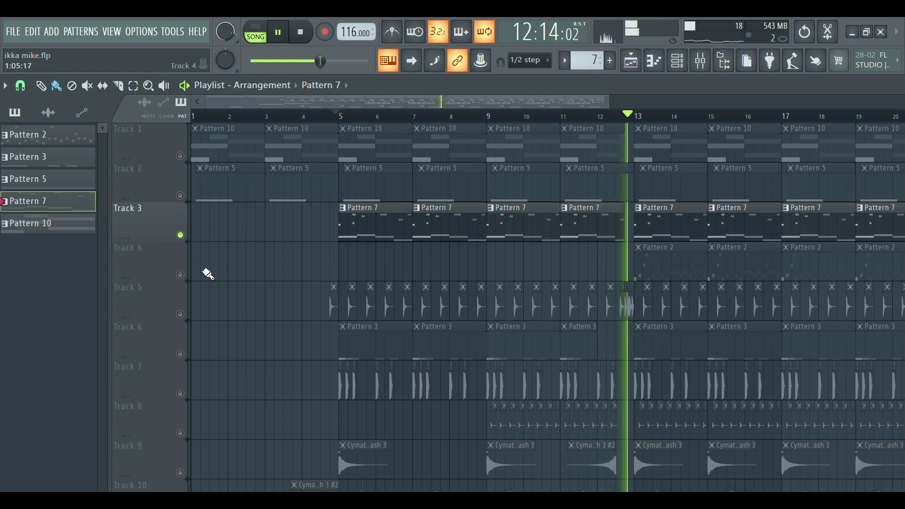
right_click(182, 276)
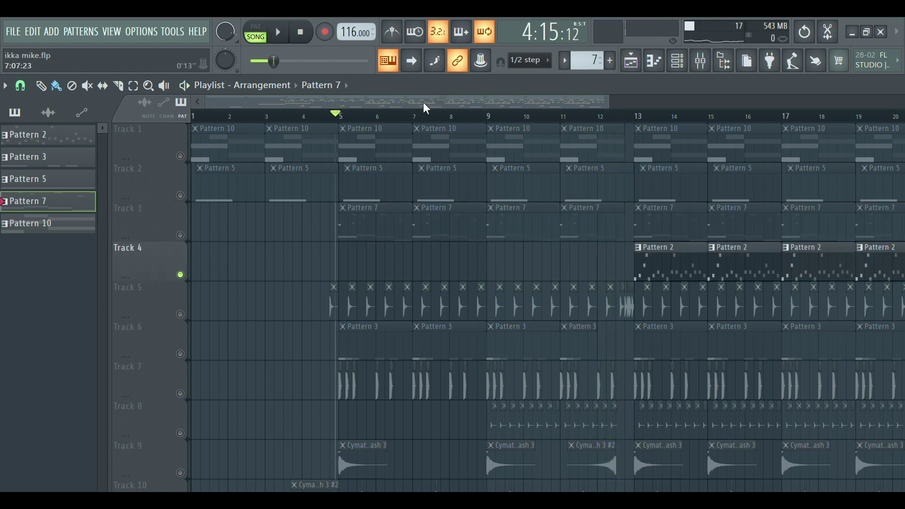
left_click_drag(423, 102, 494, 100)
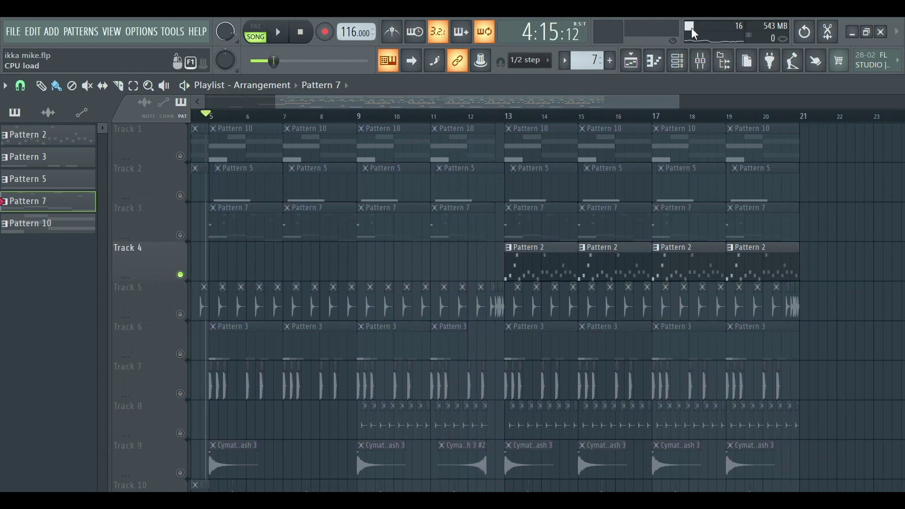
scroll(506, 125, "up", 5)
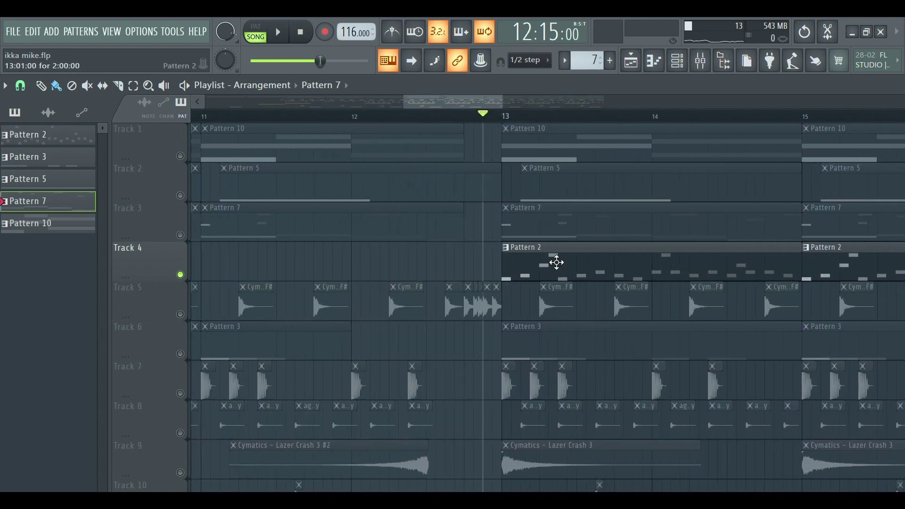
double_click(578, 280)
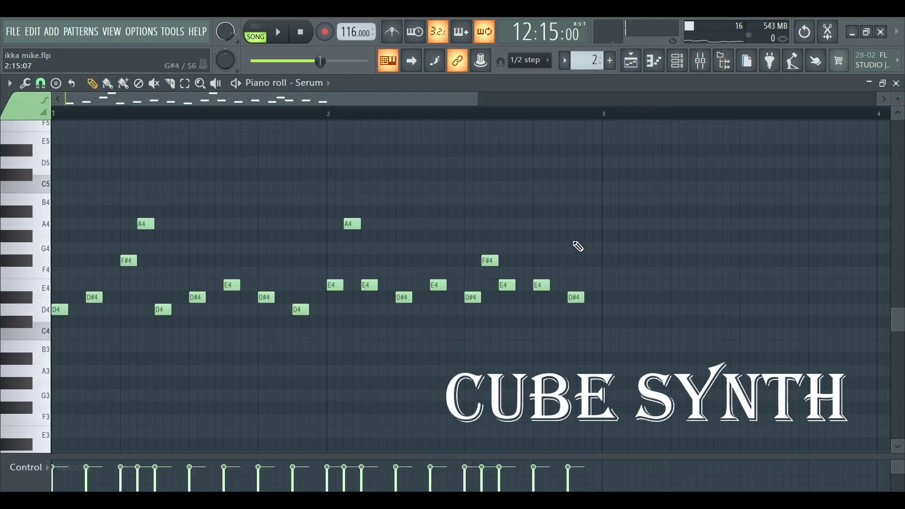
scroll(576, 246, "down", 2)
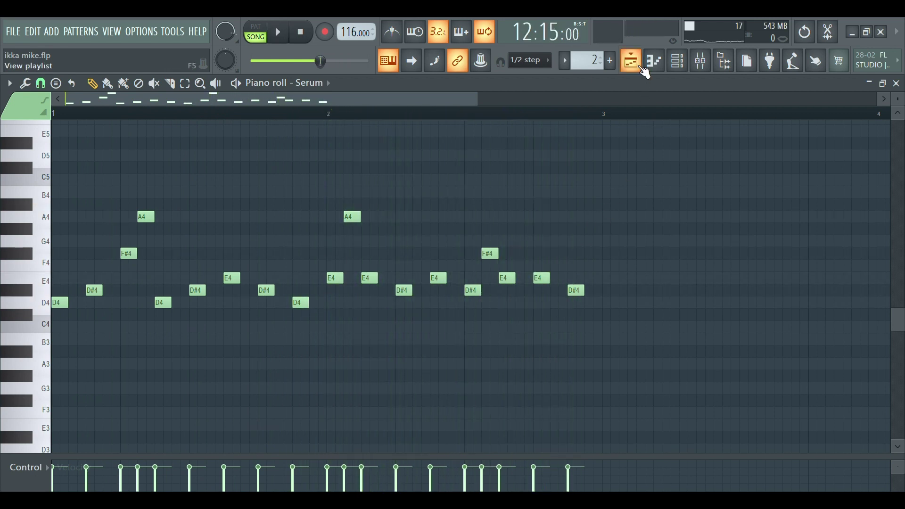
Step: Return to the playlist, set the playback position to bar 13, and play the snare clips on Track 5 in solo
left_click(633, 61)
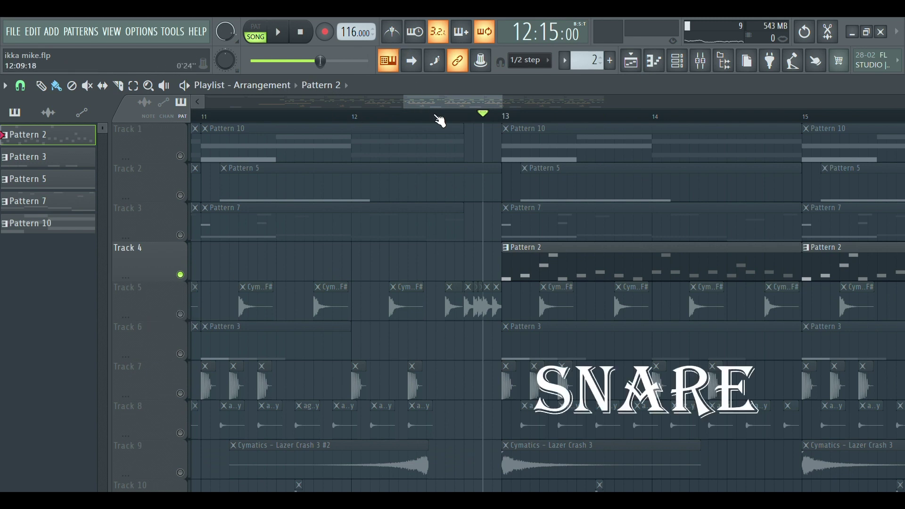
scroll(436, 118, "down", 4)
scroll(485, 119, "up", 5)
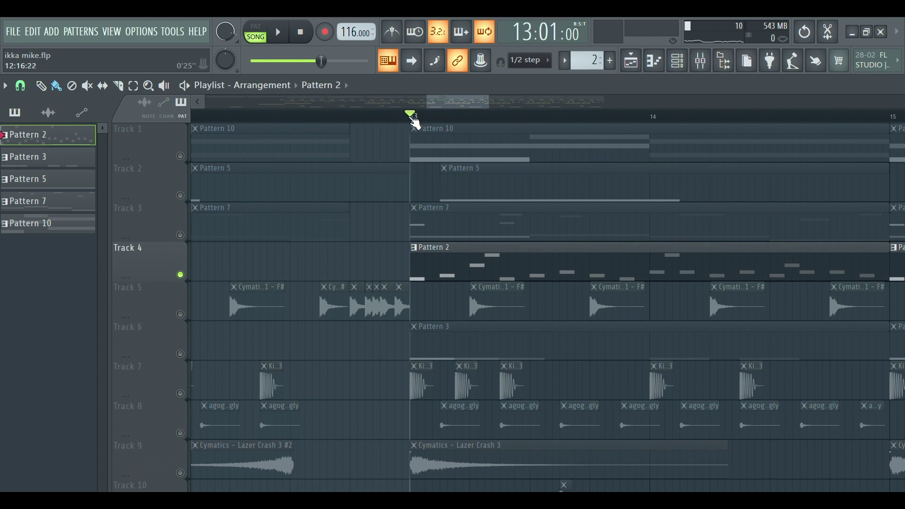
right_click(181, 315)
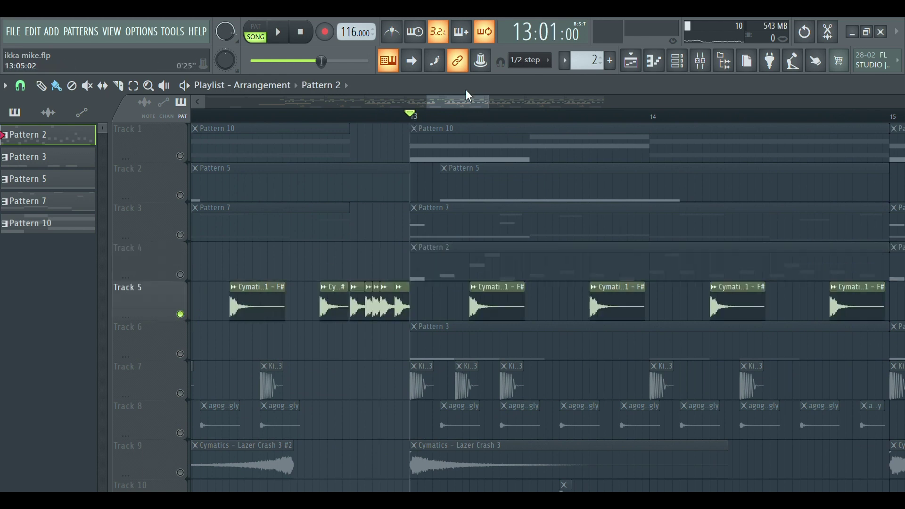
scroll(482, 124, "up", 2)
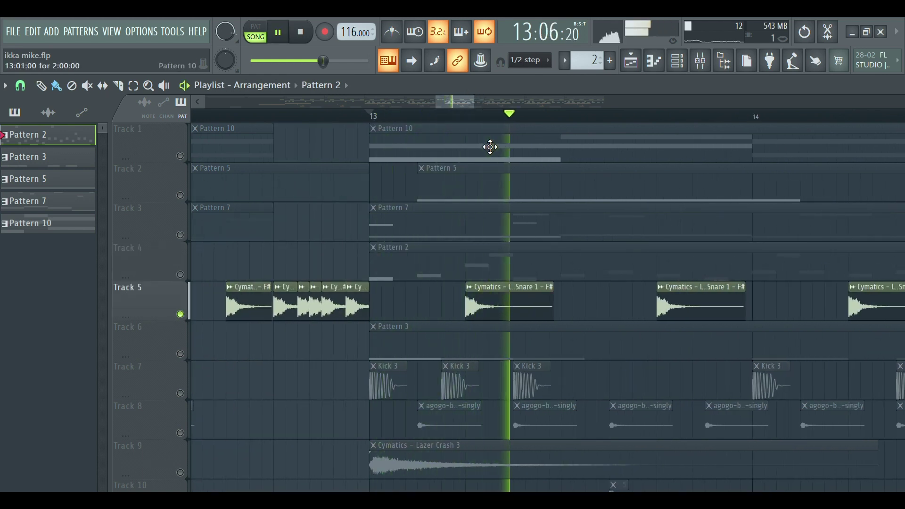
scroll(489, 128, "down", 2)
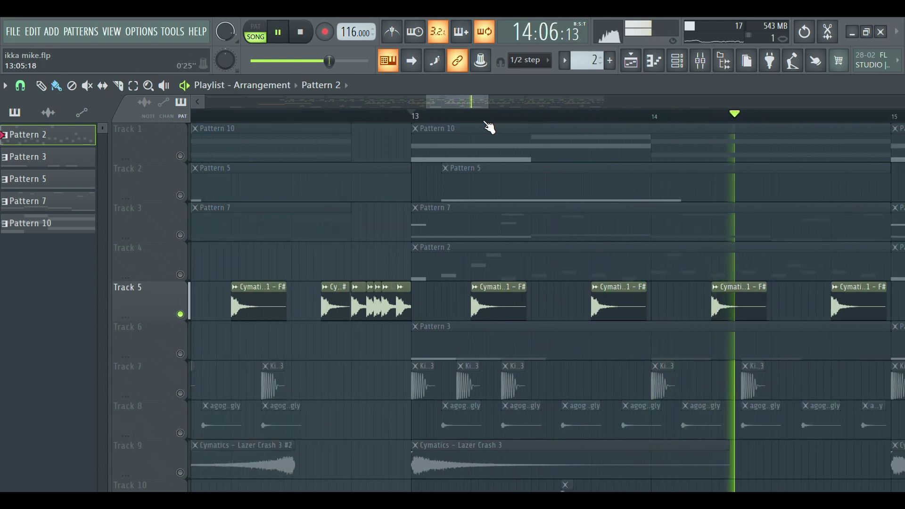
scroll(489, 128, "down", 1)
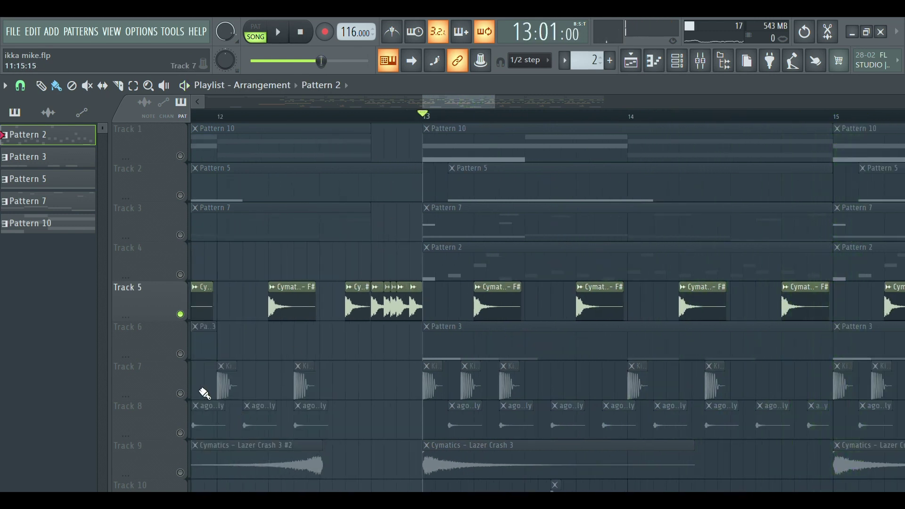
Step: Solo Track 6 and play the 808 8 (C) notes of Pattern 3 in the piano roll
right_click(181, 353)
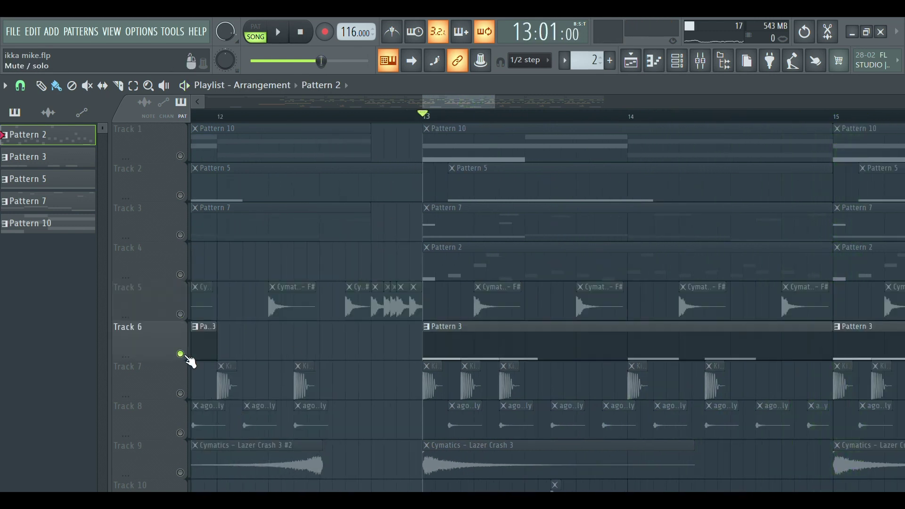
double_click(473, 348)
scroll(385, 241, "up", 3)
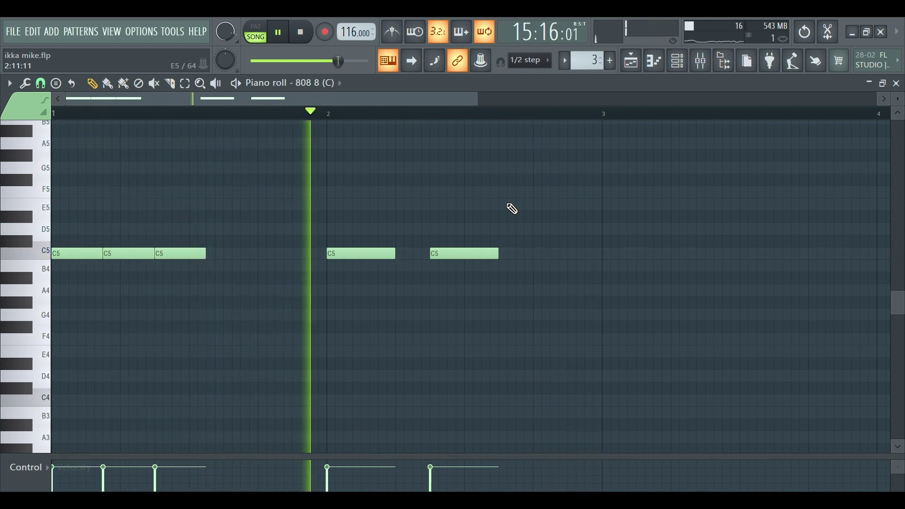
Step: Return to the playlist and play the Kick 3 clips on Track 7 in solo from bar 13
left_click(636, 67)
scroll(517, 257, "down", 3)
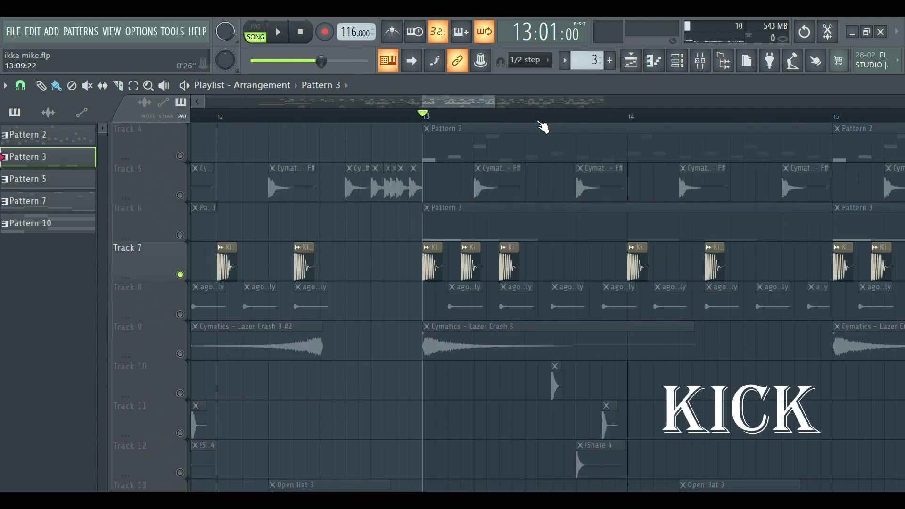
scroll(543, 126, "up", 3)
key("space")
scroll(543, 126, "down", 4)
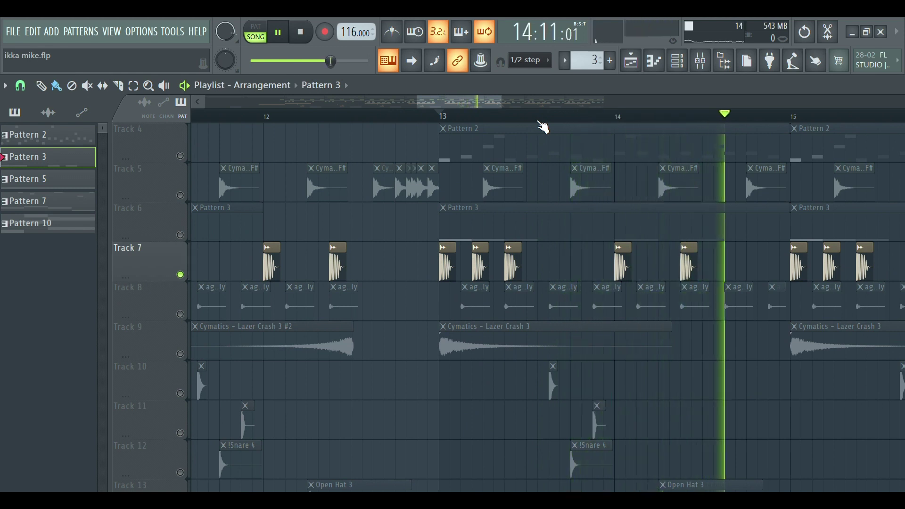
scroll(543, 126, "down", 2)
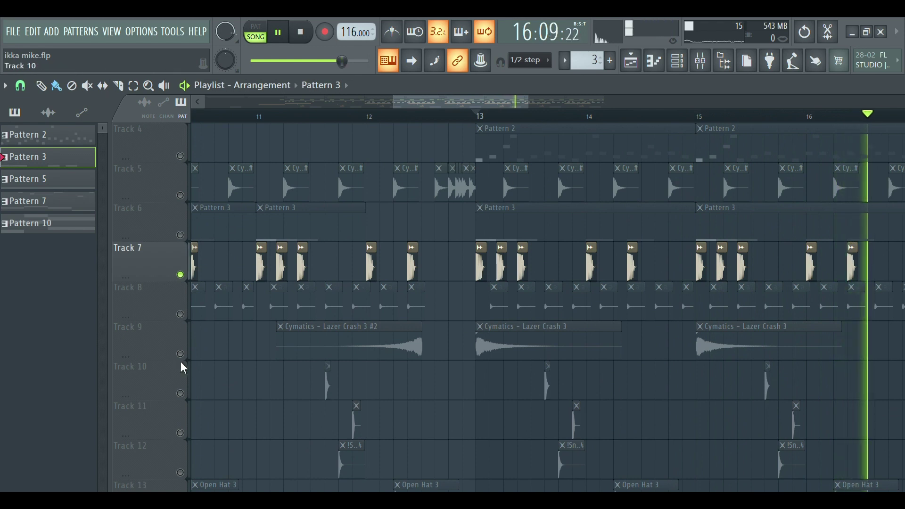
key("space")
Step: Solo Track 8 and play its agogo bell percussion clips from bar 13
right_click(181, 314)
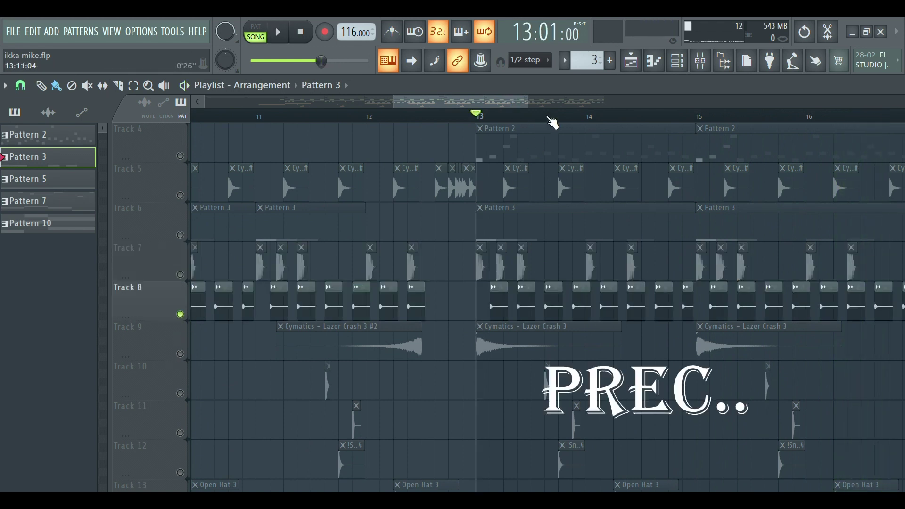
scroll(552, 122, "up", 3)
scroll(553, 122, "up", 1)
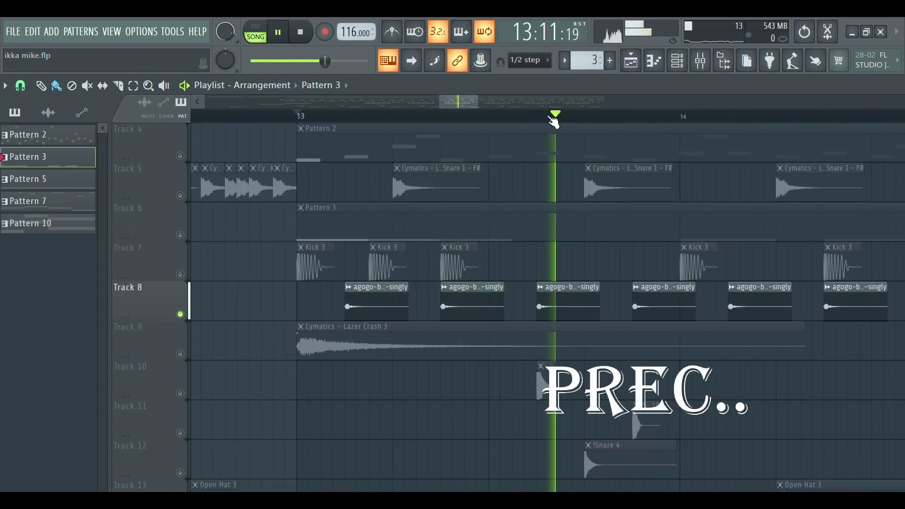
scroll(554, 123, "down", 4)
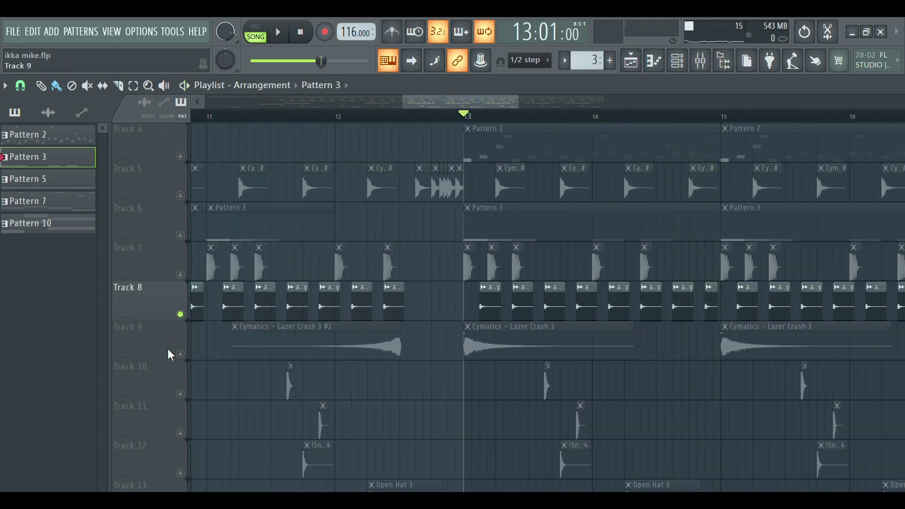
Step: Solo Track 9 and play its Cymatics - Lazer Crash 3 clips from position 11:04
right_click(180, 353)
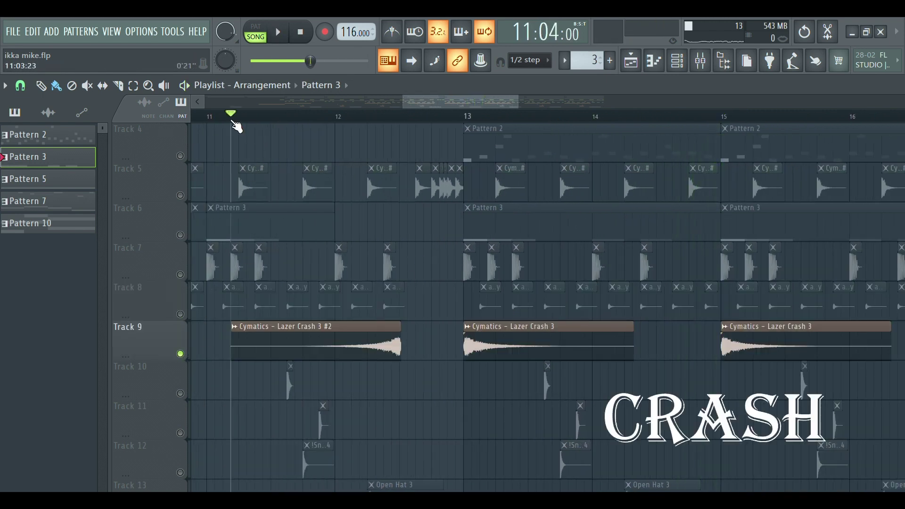
scroll(367, 126, "up", 2)
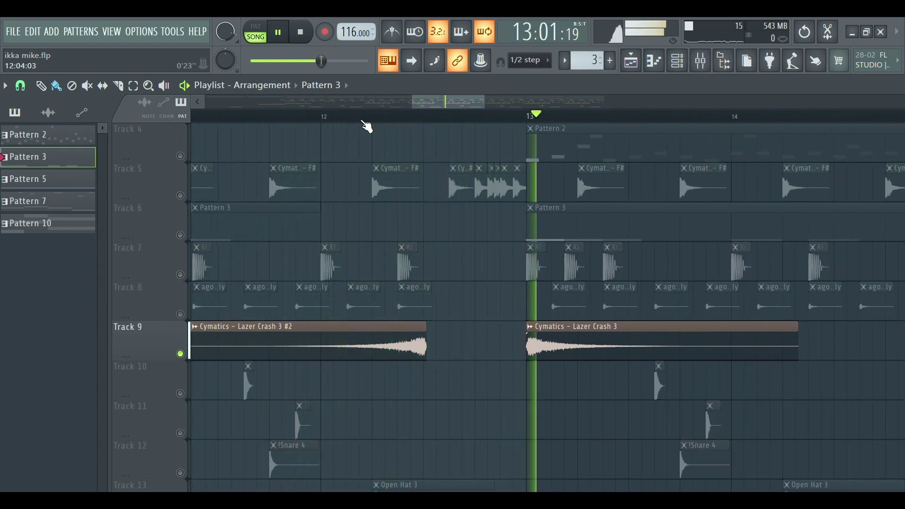
scroll(366, 126, "down", 4)
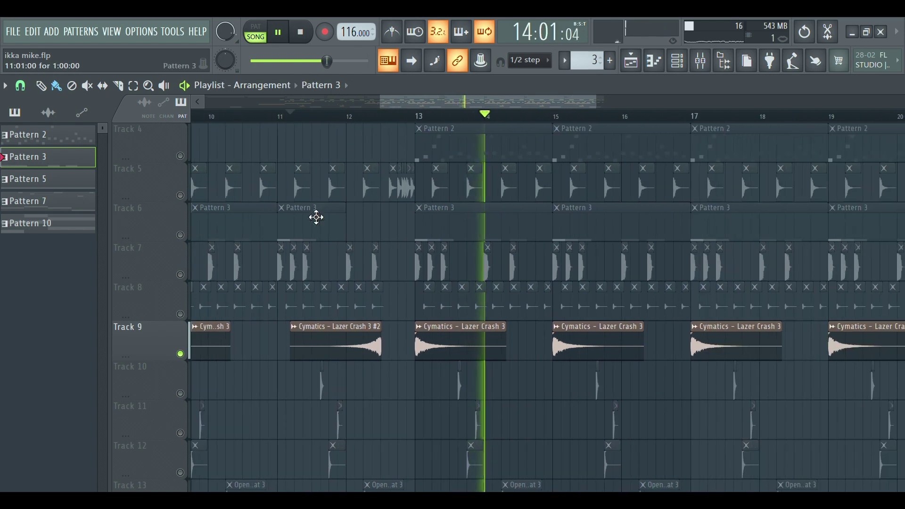
scroll(309, 126, "up", 2)
Step: Solo Track 10 and play its short snare clips through bar 13
scroll(232, 402, "down", 3)
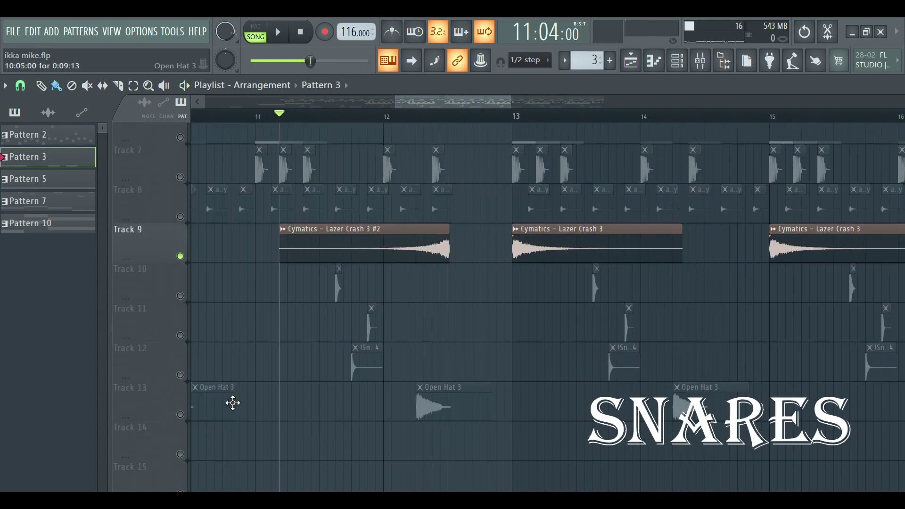
right_click(182, 275)
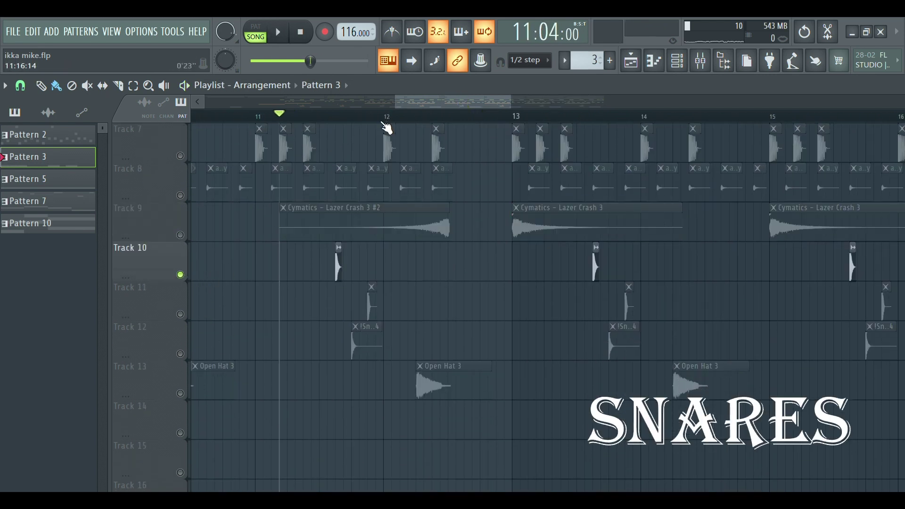
scroll(385, 127, "up", 2)
key("space")
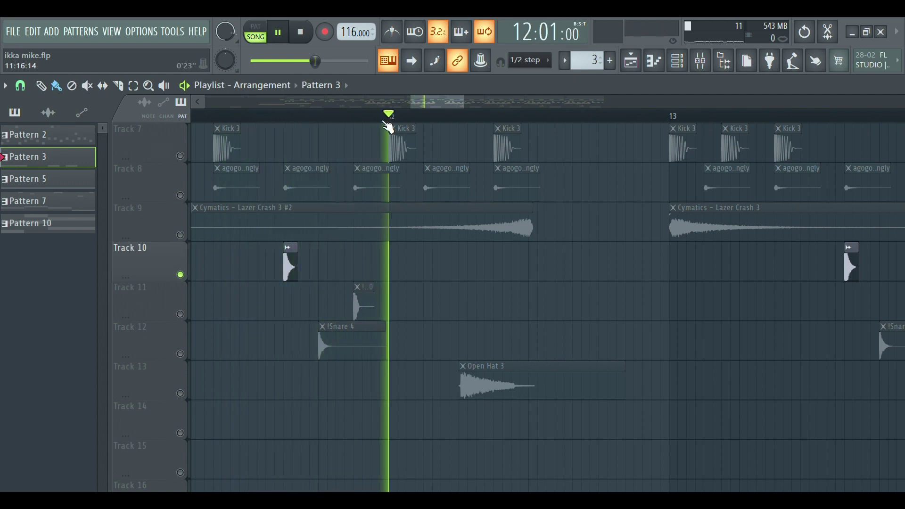
scroll(388, 126, "down", 2)
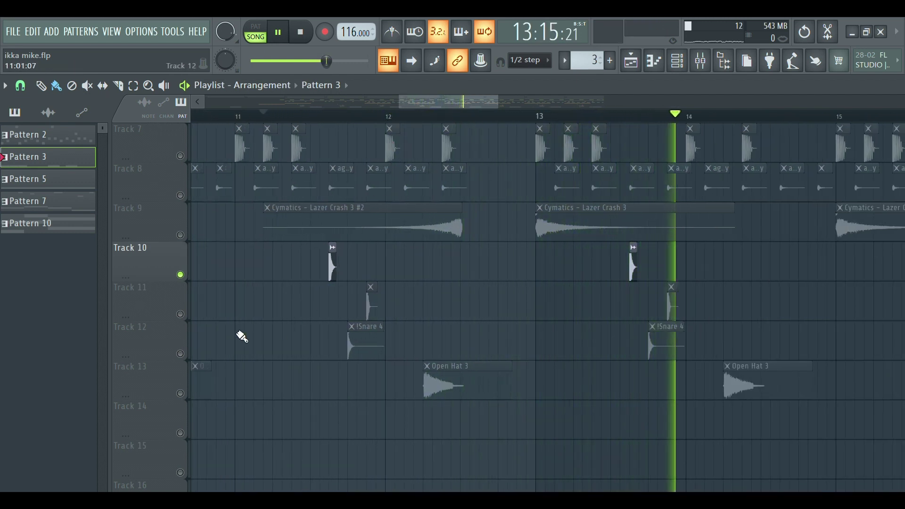
key("space")
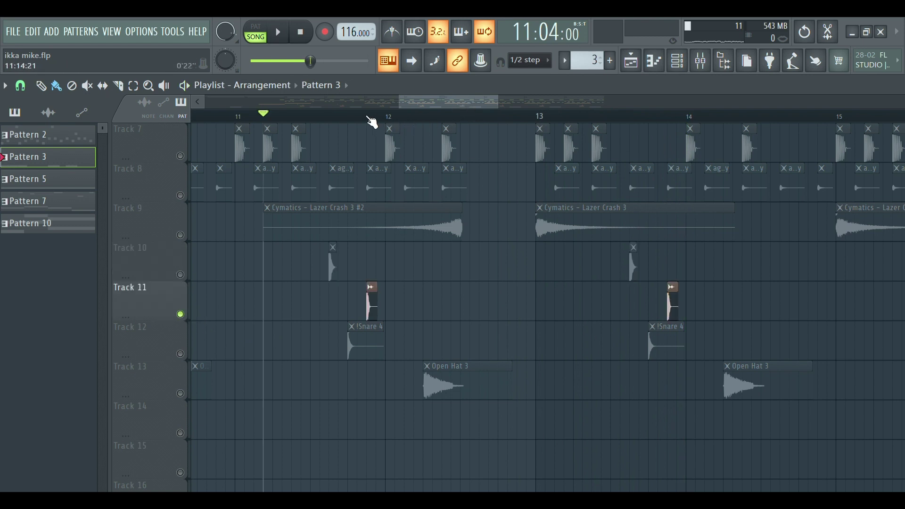
Step: Play the snare clips on Track 11 in solo from position 11:14, and the !Snare 4 clips on Track 12 from 11:11
scroll(375, 123, "up", 3)
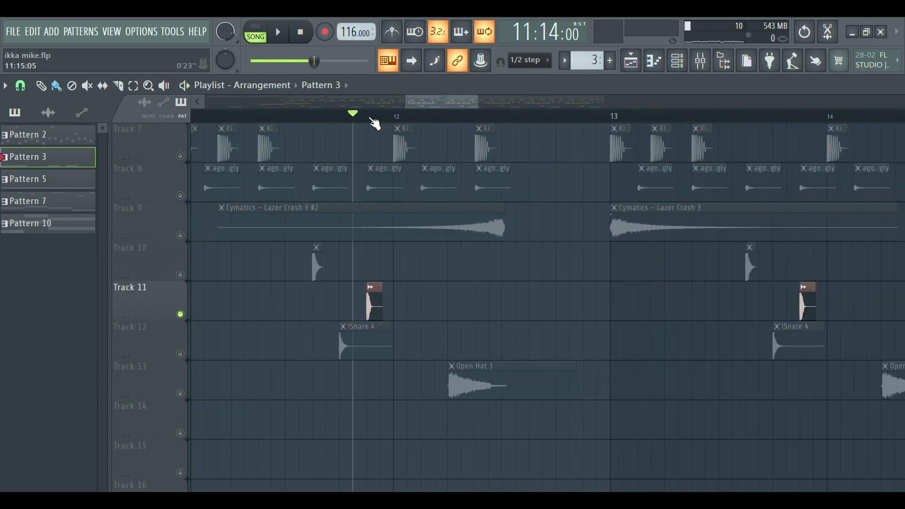
key("space")
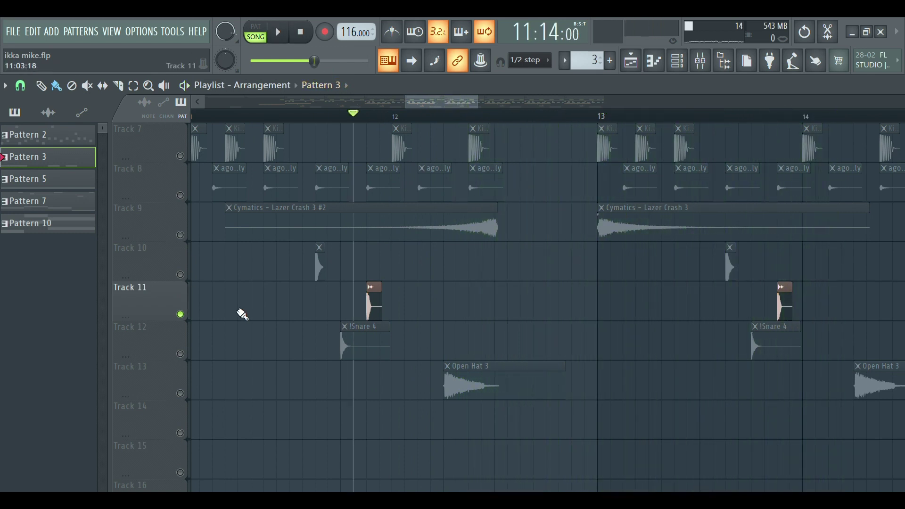
scroll(242, 315, "down", 1)
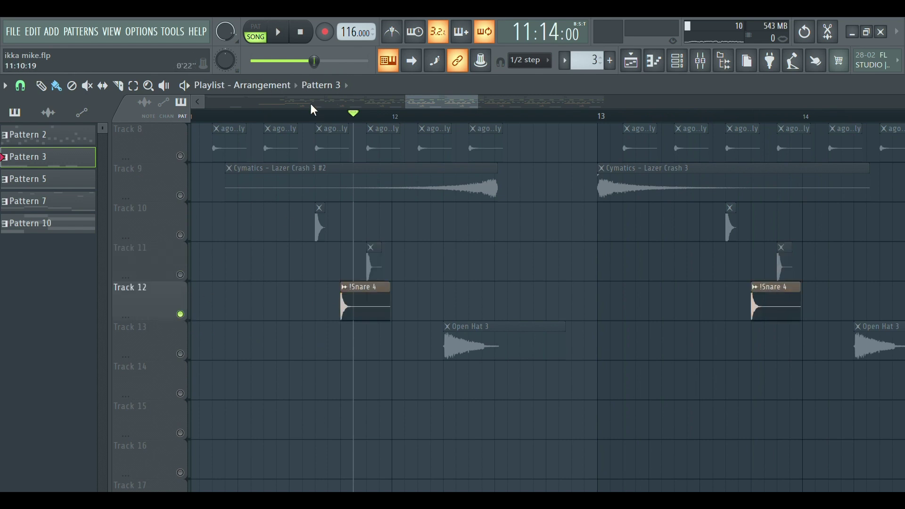
left_click(317, 115)
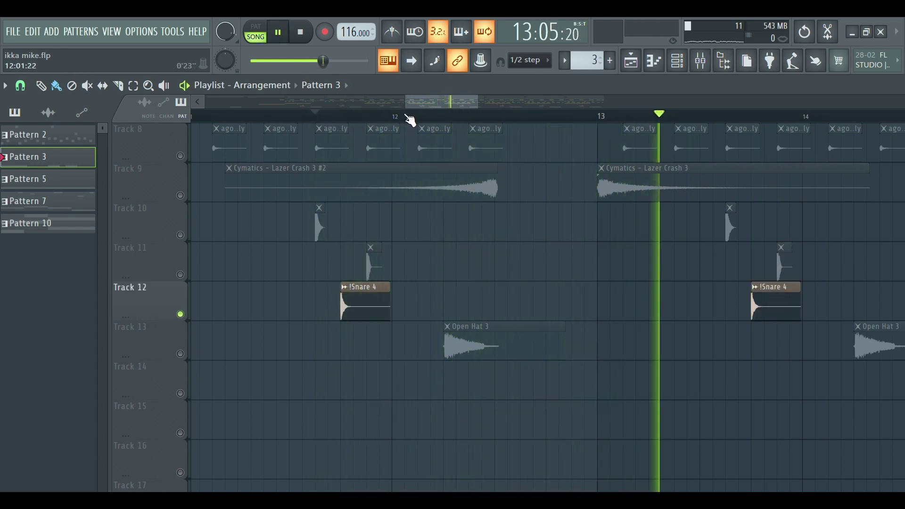
key("space")
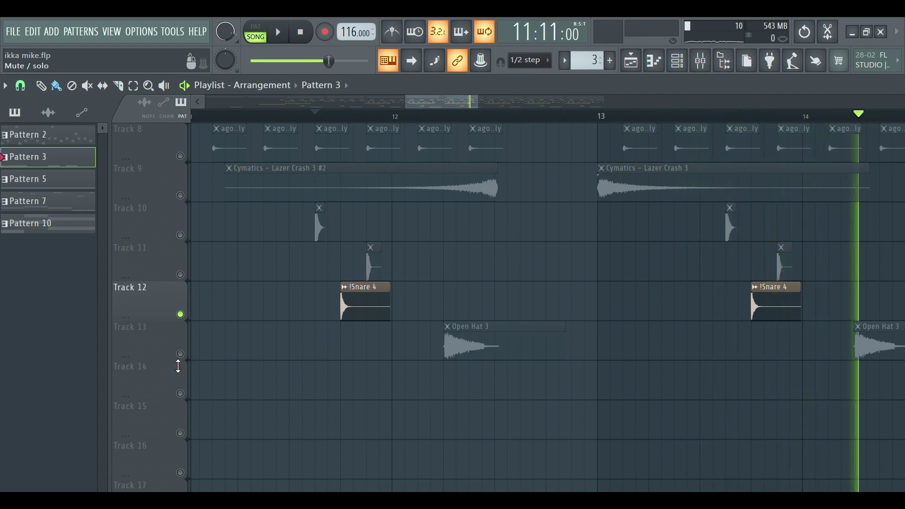
Step: Solo Track 13 and play its Open Hat 3 clips from position 11:11
left_click(180, 354)
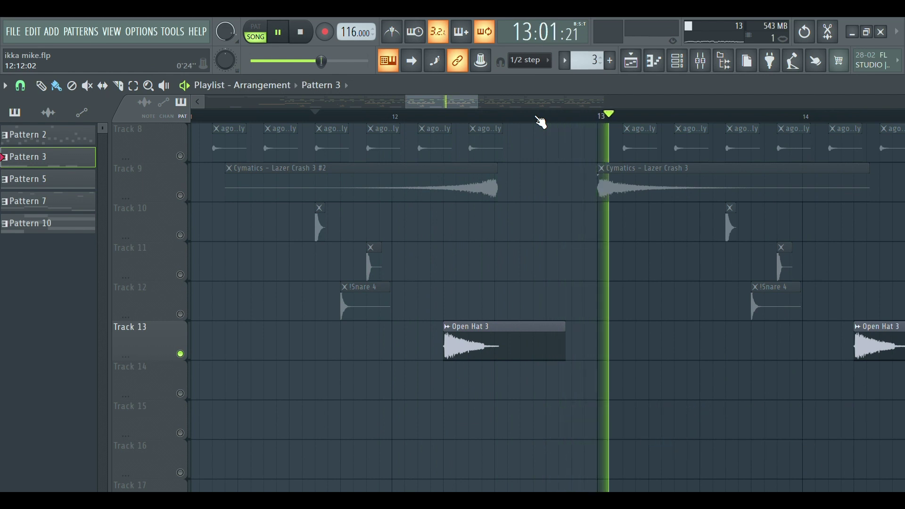
scroll(541, 122, "down", 6)
scroll(544, 121, "down", 2)
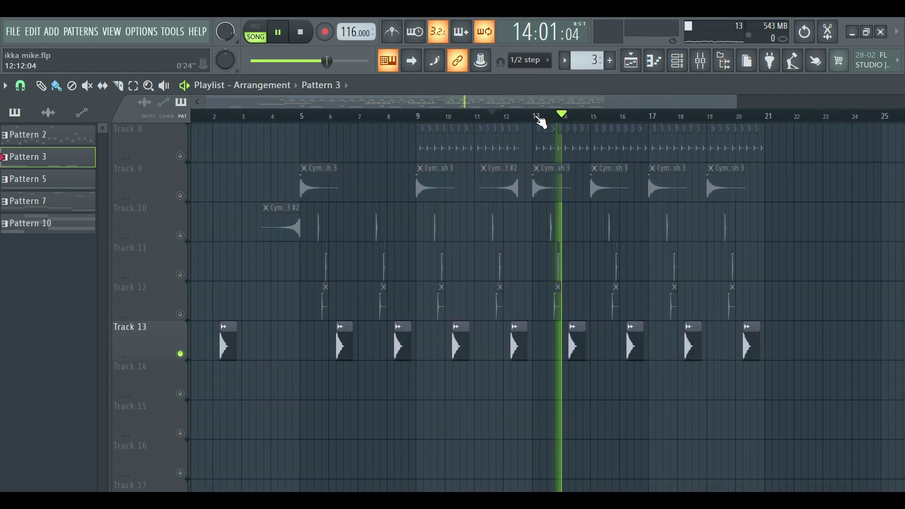
key("space")
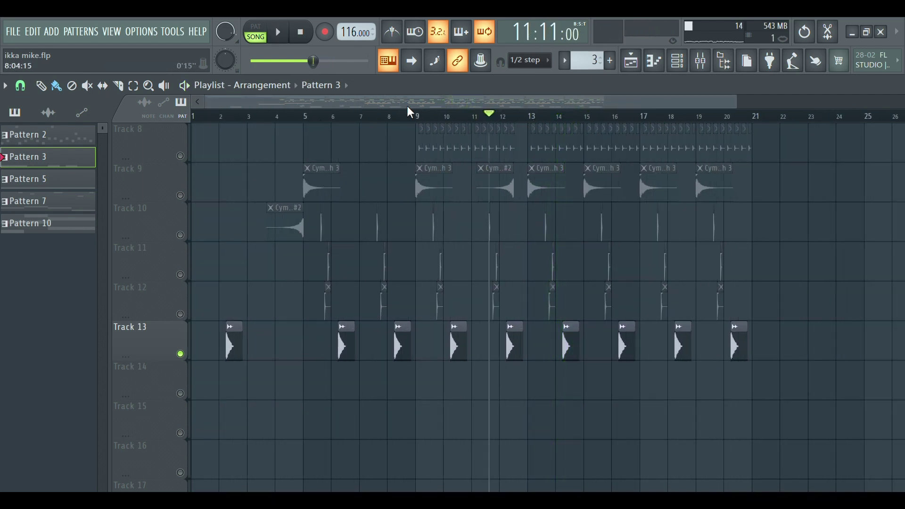
Step: Play the arrangement from position 8:13 and unmute Tracks 12, 11, 10 and 9 one after another during playback
left_click(180, 314)
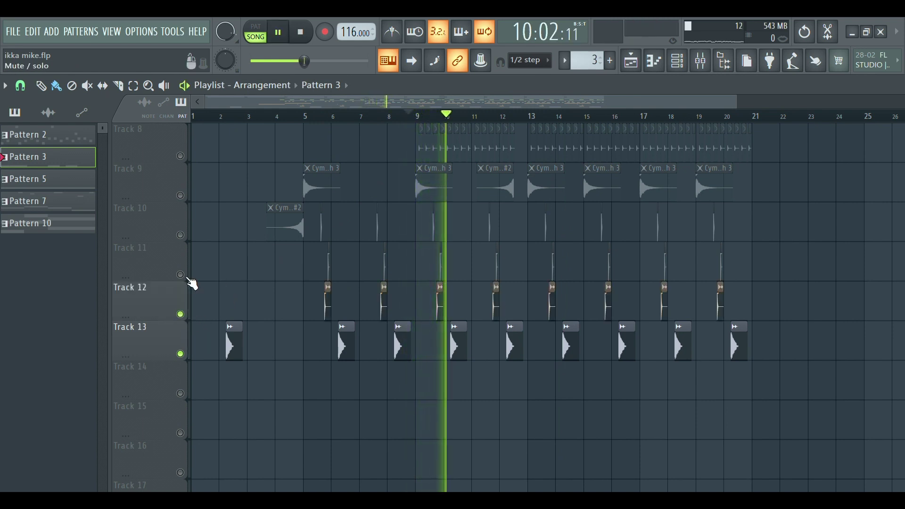
left_click(180, 275)
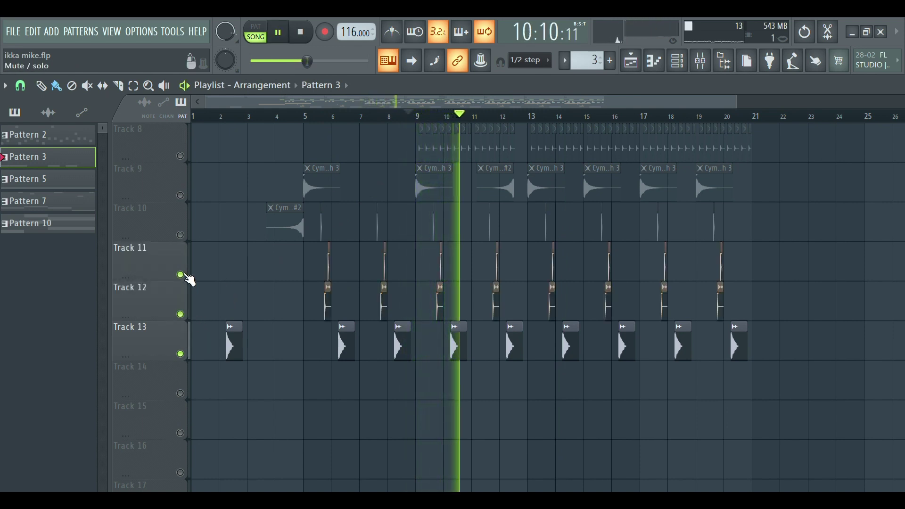
left_click(181, 235)
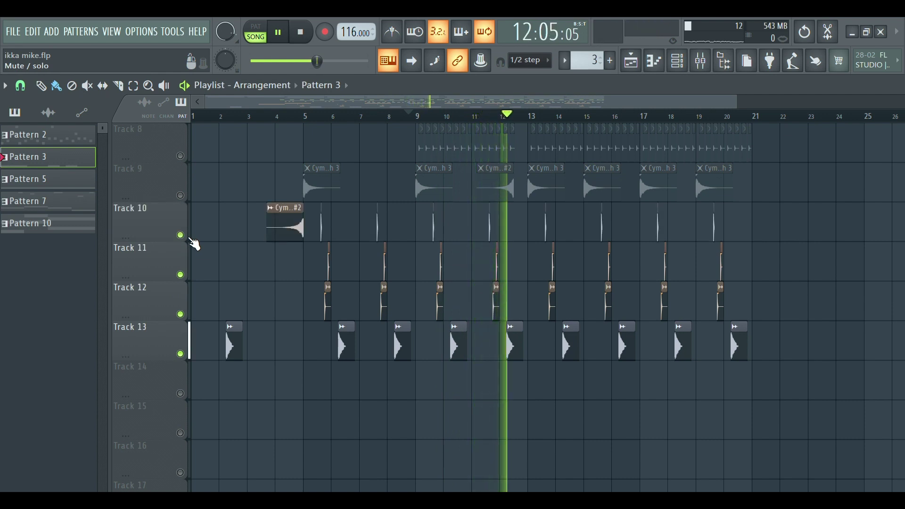
left_click(181, 195)
Step: Keep the arrangement playing and add Tracks 8, 7, 6 and 5 one by one by unmuting them
scroll(190, 189, "up", 1)
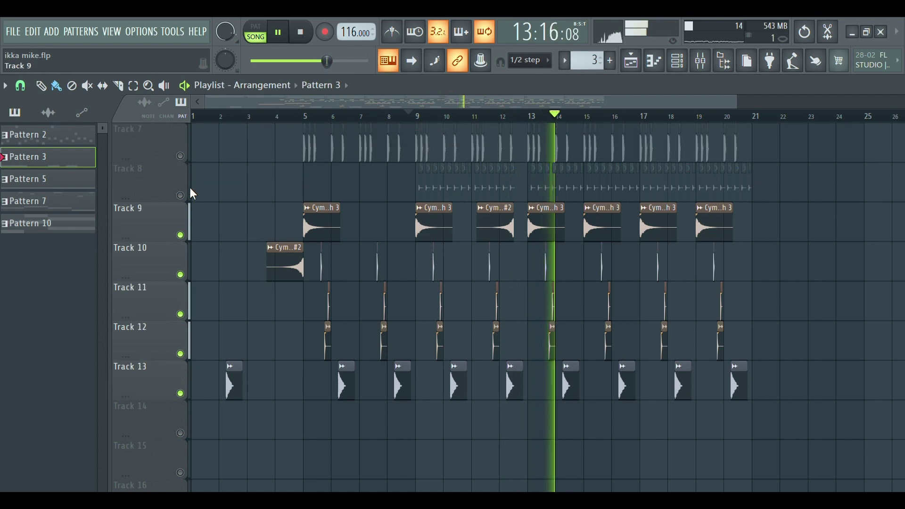
left_click(180, 196)
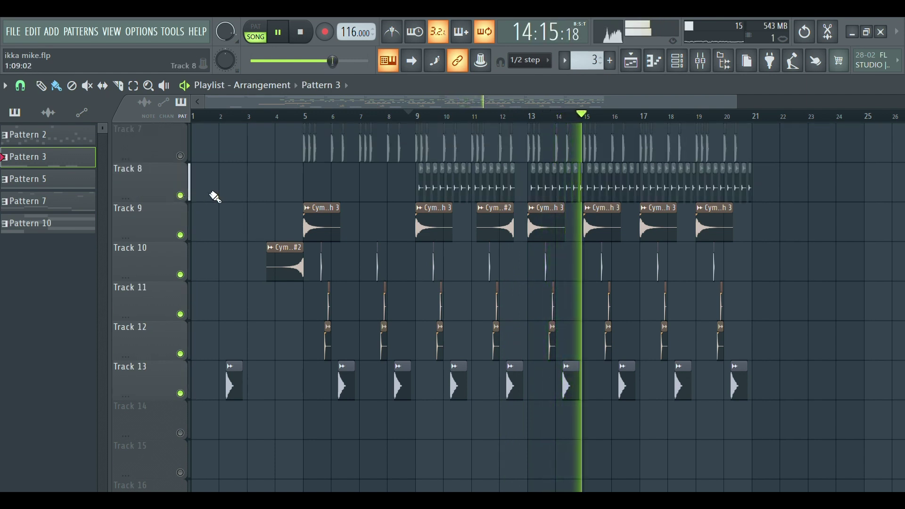
scroll(217, 197, "up", 1)
left_click(180, 195)
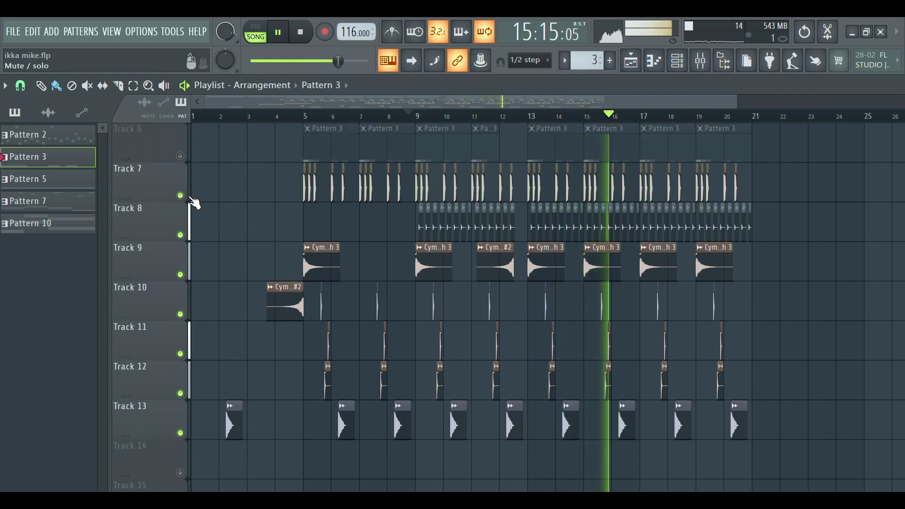
scroll(203, 199, "up", 1)
left_click(180, 196)
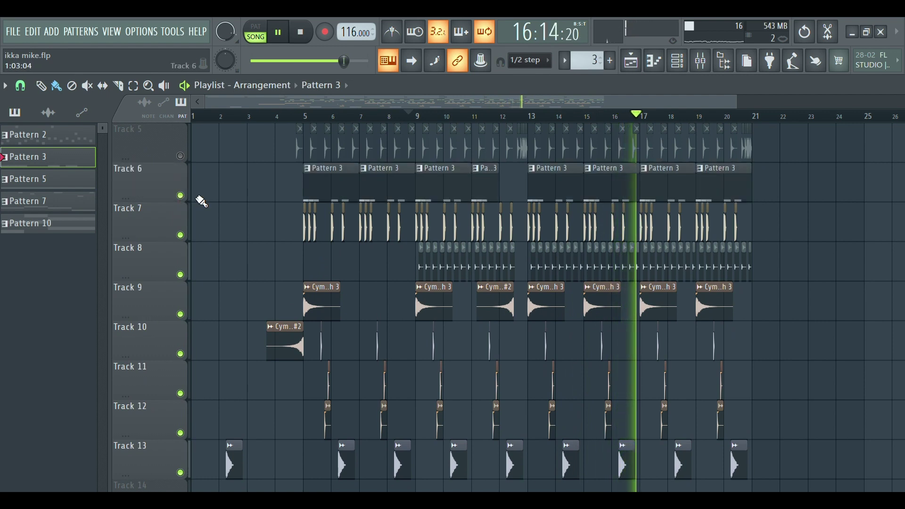
scroll(203, 201, "up", 1)
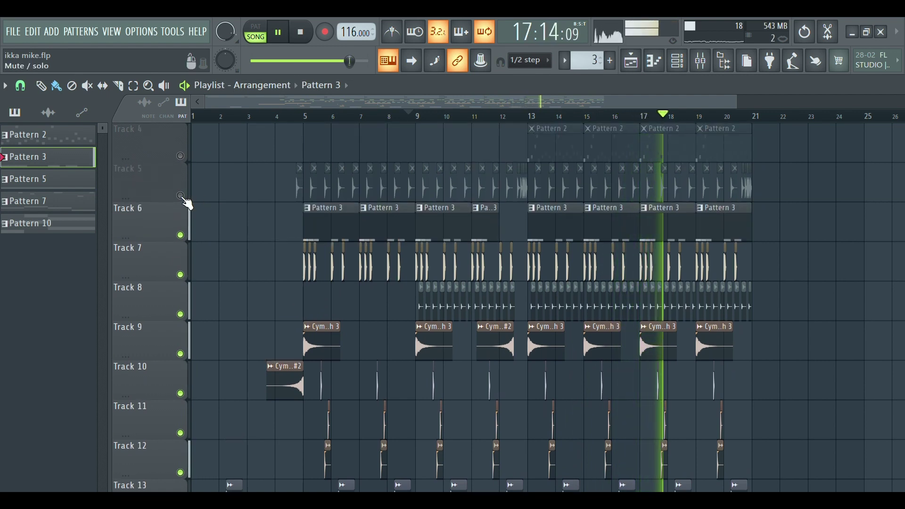
left_click(182, 197)
Step: Turn all remaining muted playlist tracks back on and stop playback
scroll(201, 201, "up", 1)
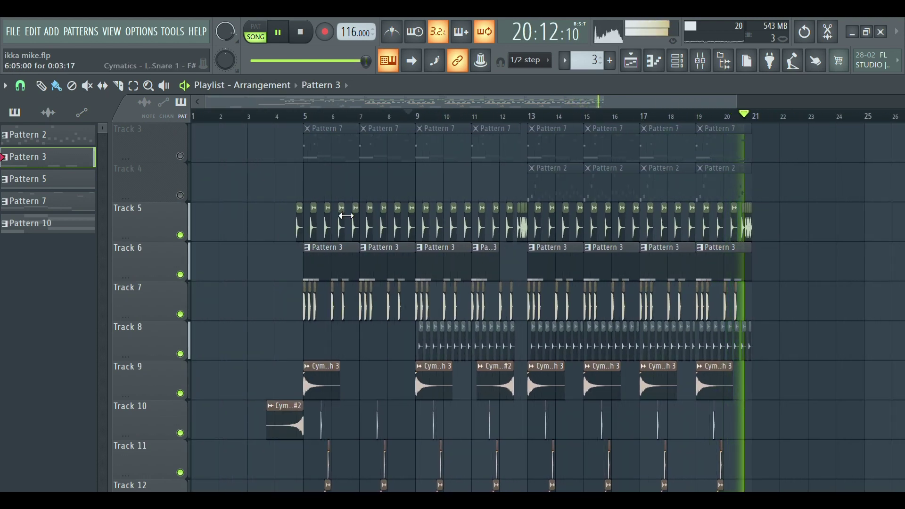
right_click(181, 235)
right_click(180, 235)
scroll(243, 228, "up", 2)
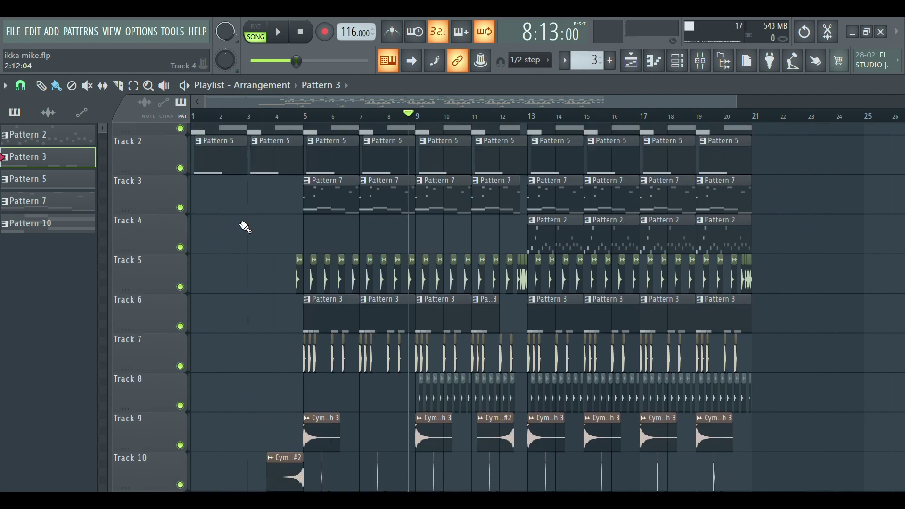
Step: Play the full arrangement from bar 1 and look over the intro clips on Tracks 1 to 13
scroll(263, 117, "up", 6)
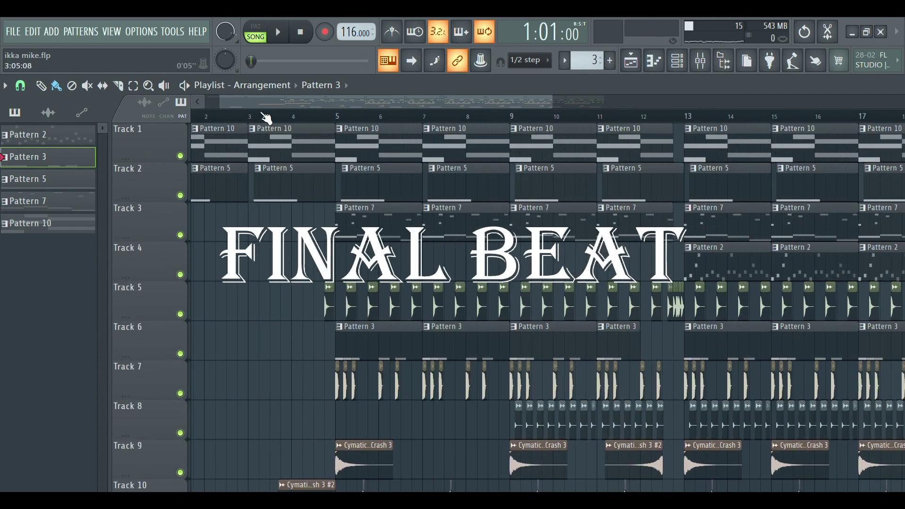
key("space")
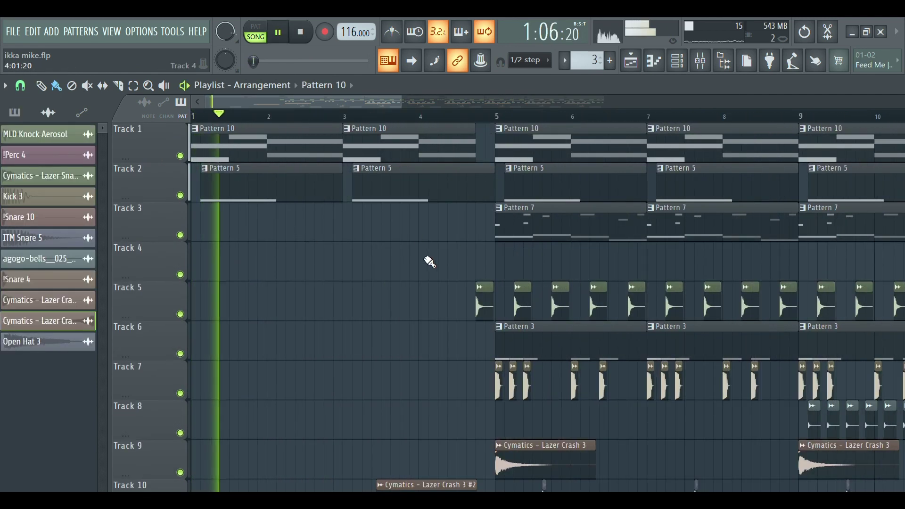
scroll(427, 288, "down", 1)
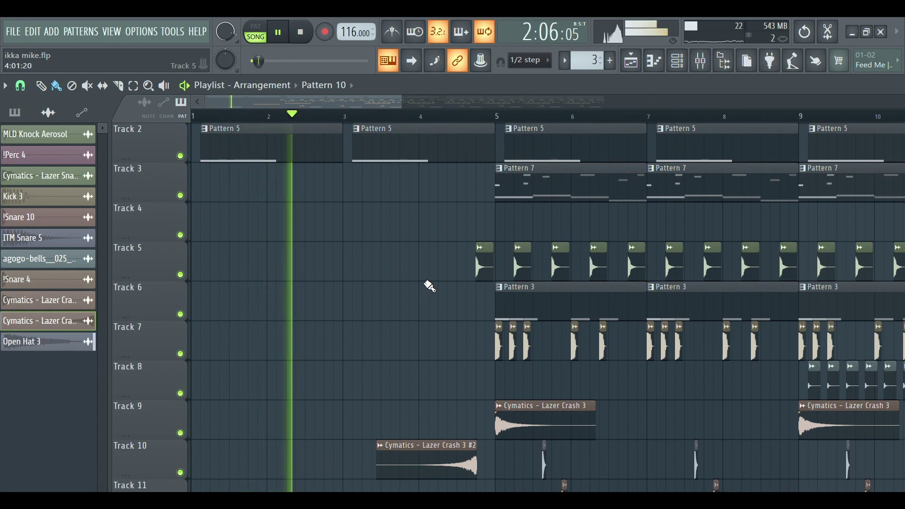
scroll(430, 286, "down", 5)
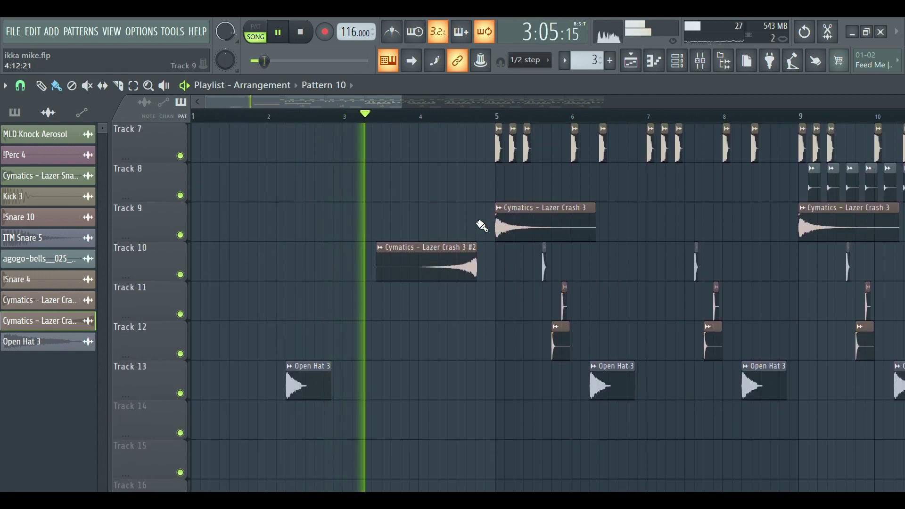
scroll(482, 226, "up", 1)
scroll(542, 188, "up", 4)
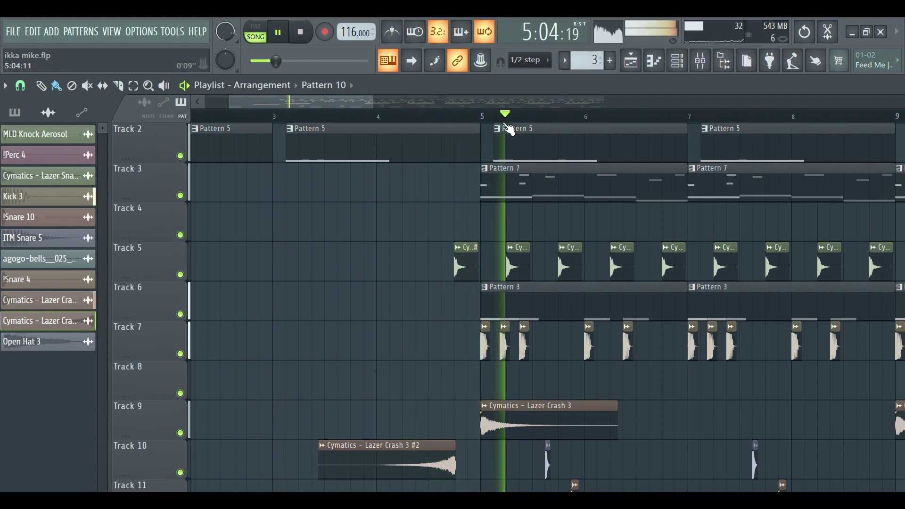
Step: Follow the playback from bar 5 through bar 14, examining the layered pattern and drum clips across all tracks
scroll(511, 120, "down", 5)
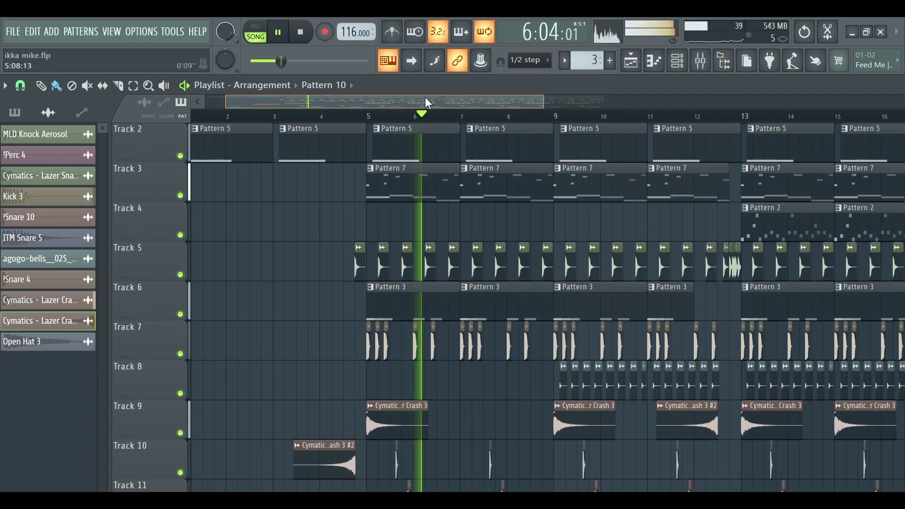
scroll(460, 183, "down", 3)
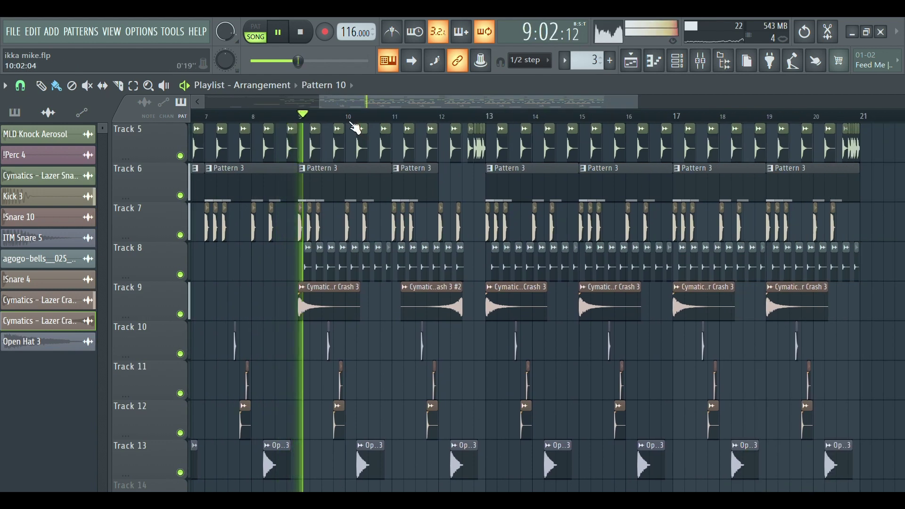
scroll(355, 126, "up", 3)
scroll(415, 237, "up", 2)
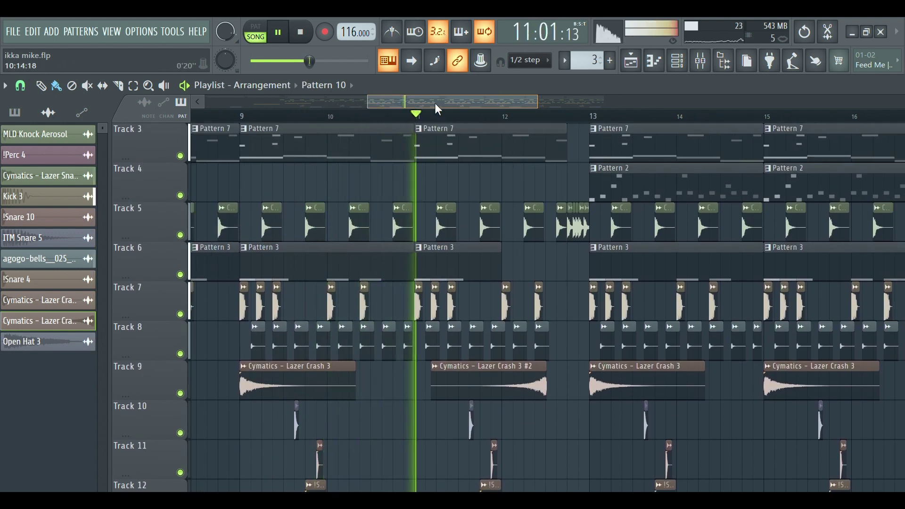
scroll(401, 120, "up", 1)
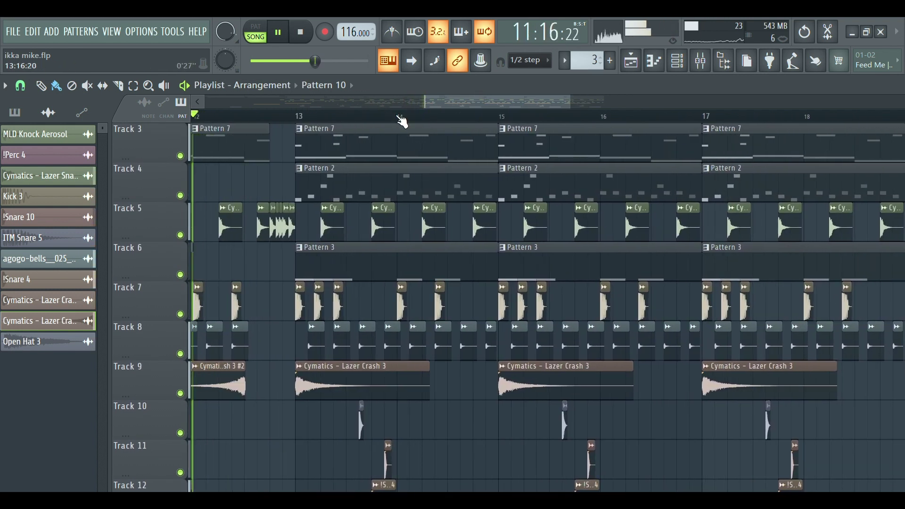
scroll(423, 203, "up", 1)
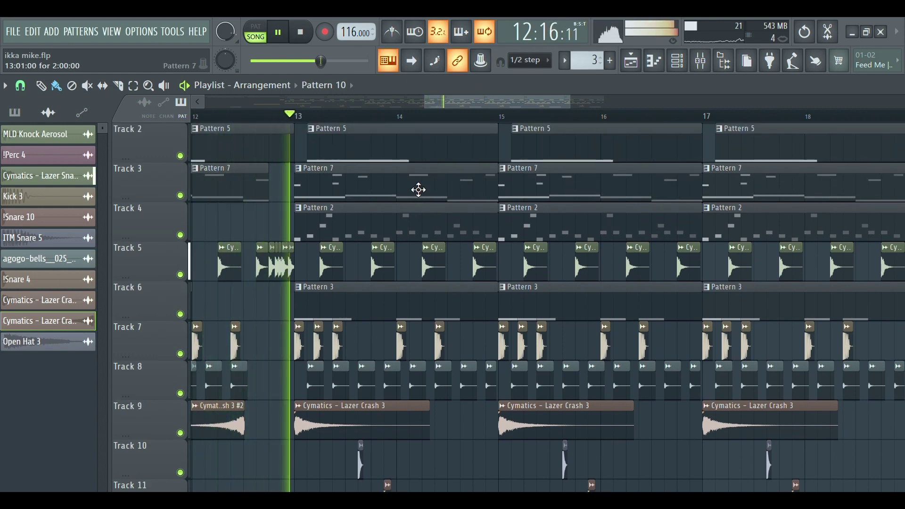
scroll(463, 160, "up", 1)
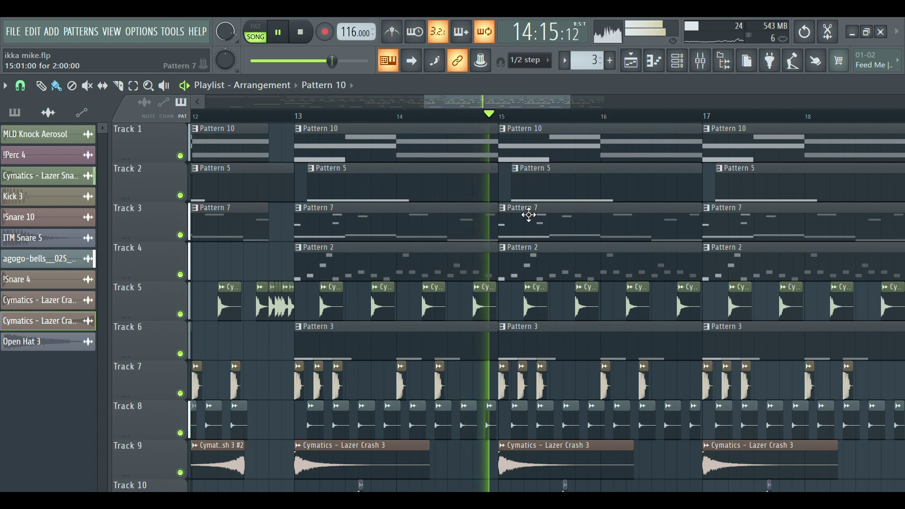
Step: Follow the playback through the closing section up to bar 21, examining the melody, drum, crash and Open Hat 3 clips
left_click_drag(513, 113, 546, 100)
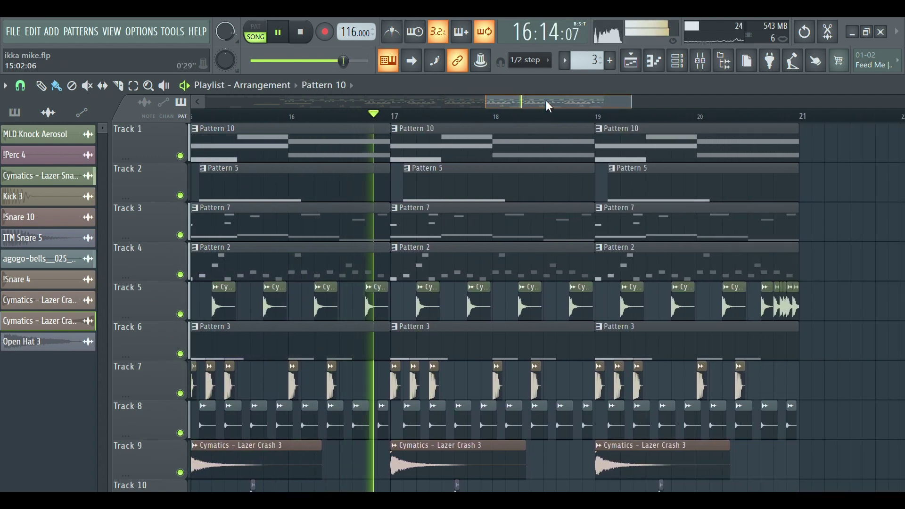
scroll(521, 174, "down", 3)
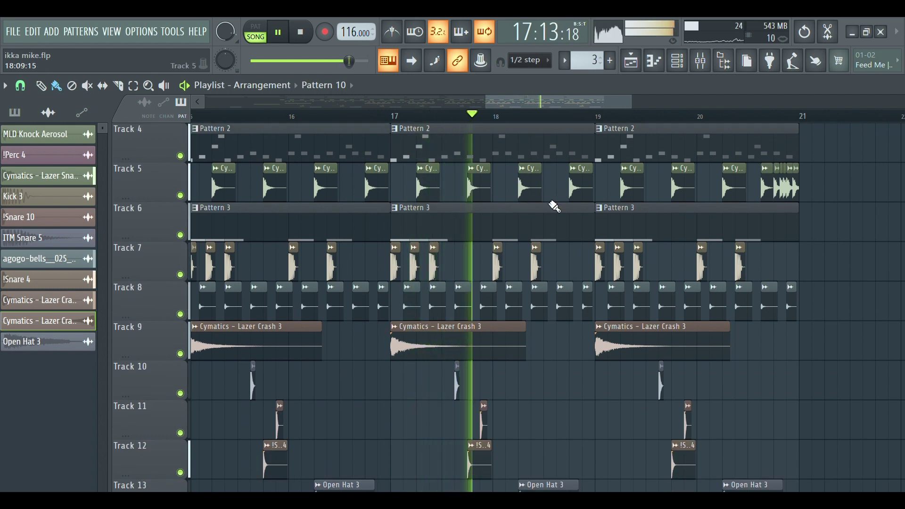
scroll(572, 127, "down", 1)
scroll(572, 126, "down", 1)
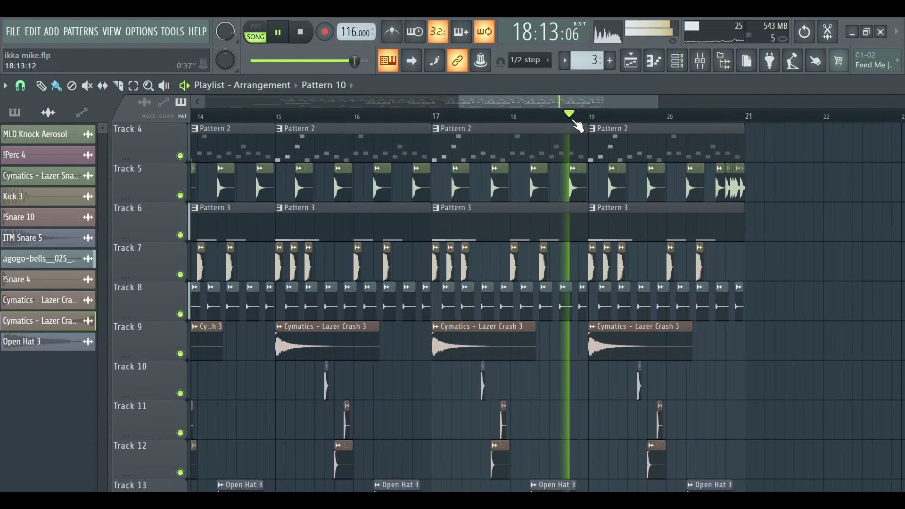
left_click_drag(561, 108, 590, 106)
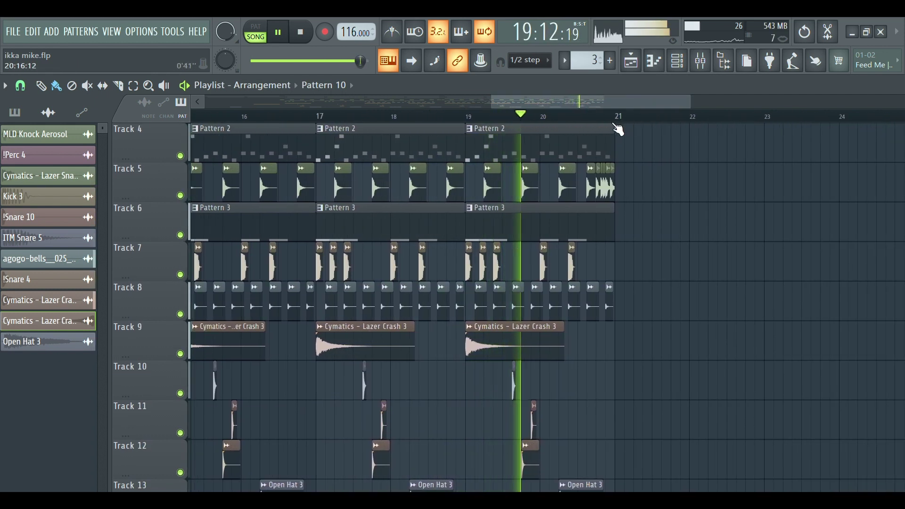
scroll(616, 127, "up", 2)
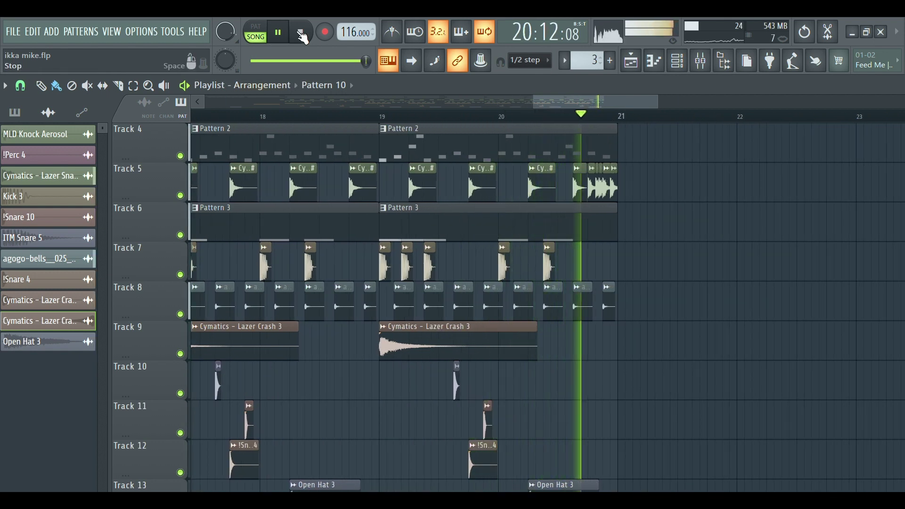